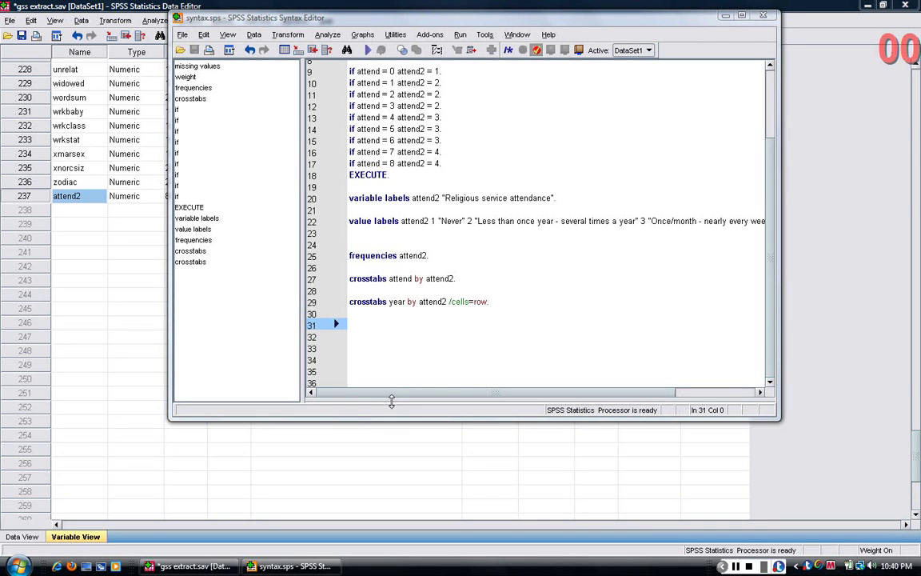
- Review the IF recode lines and EXECUTE, highlighting attend2 on line 9
{"action": "left_click", "coordinate": [407, 174]}
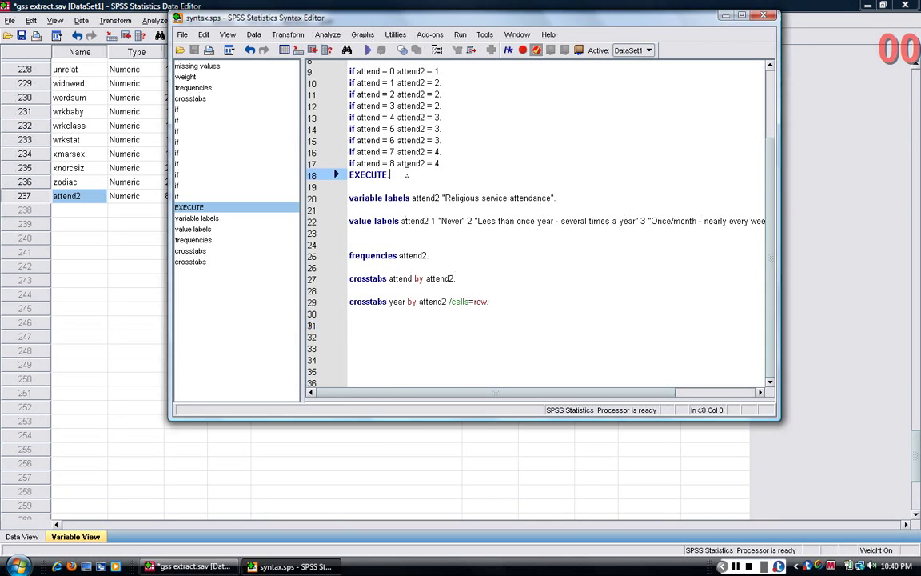
{"action": "left_click_drag", "start_coordinate": [350, 71], "coordinate": [403, 140]}
{"action": "left_click", "coordinate": [403, 140]}
{"action": "scroll", "coordinate": [691, 152], "scroll_direction": "up", "scroll_amount": 3}
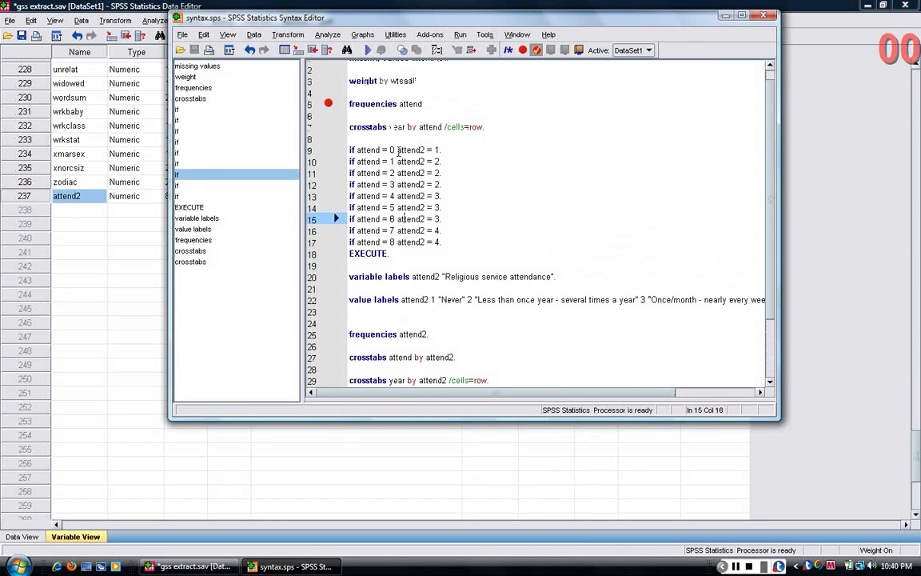
{"action": "left_click_drag", "start_coordinate": [398, 149], "coordinate": [357, 150]}
{"action": "left_click", "coordinate": [424, 150]}
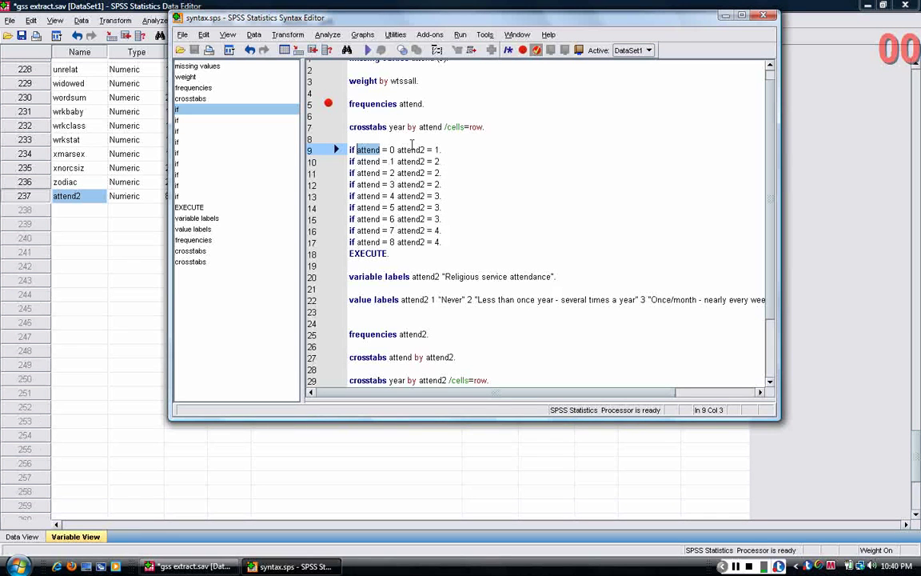
{"action": "left_click_drag", "start_coordinate": [398, 151], "coordinate": [422, 152]}
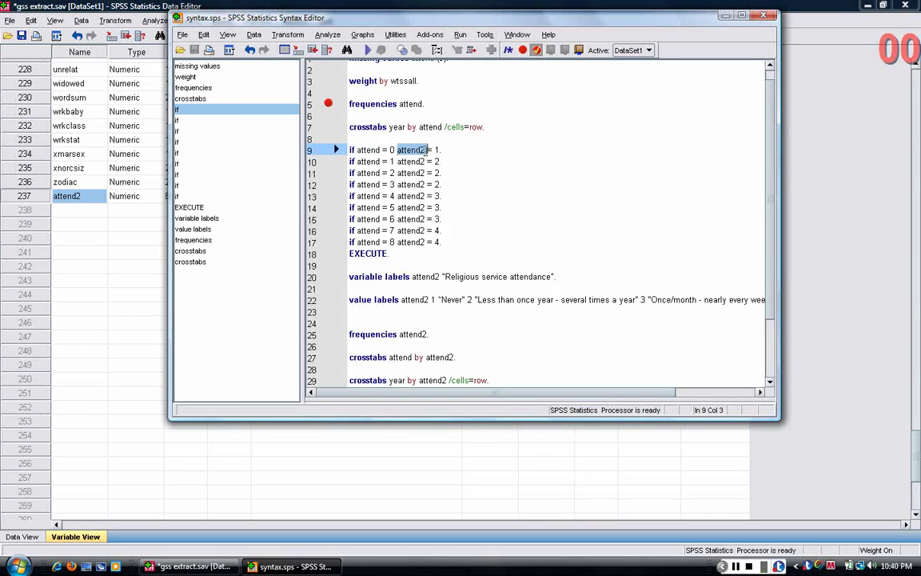
{"action": "left_click", "coordinate": [415, 151]}
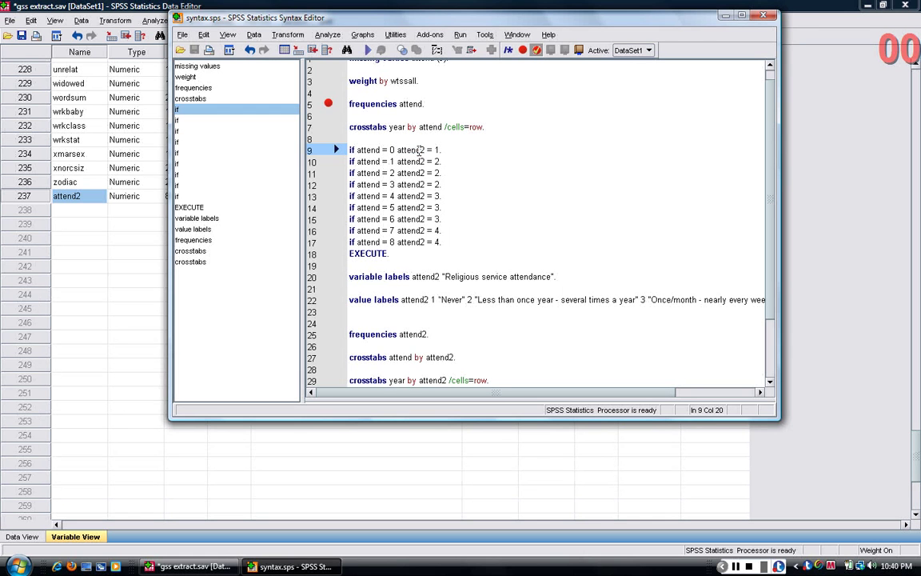
{"action": "left_click_drag", "start_coordinate": [424, 150], "coordinate": [394, 150]}
{"action": "left_click", "coordinate": [407, 151]}
{"action": "left_click", "coordinate": [419, 149]}
{"action": "scroll", "coordinate": [384, 209], "scroll_direction": "down", "scroll_amount": 2}
- Delete the old attend2 variable and rerun the IF recode lines through EXECUTE
{"action": "left_click", "coordinate": [49, 208]}
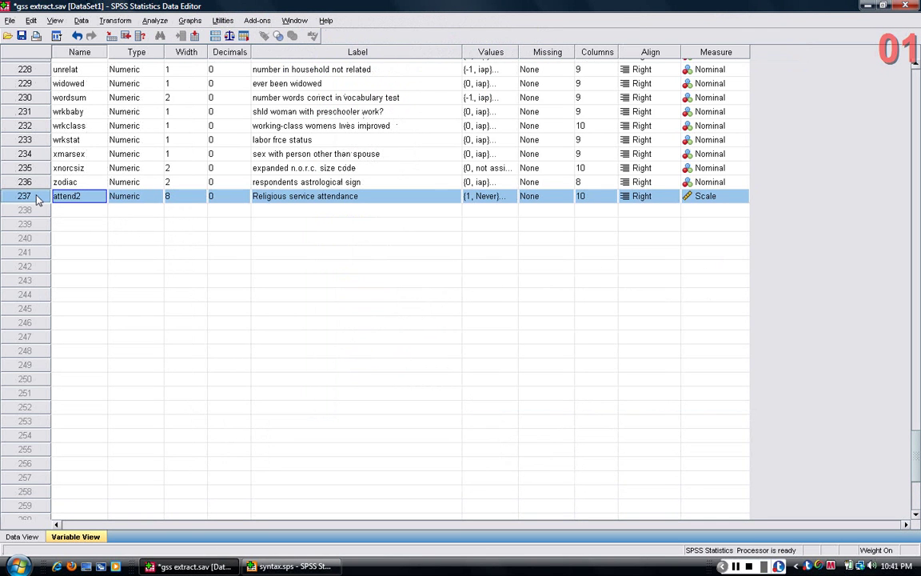
{"action": "key", "text": "Delete"}
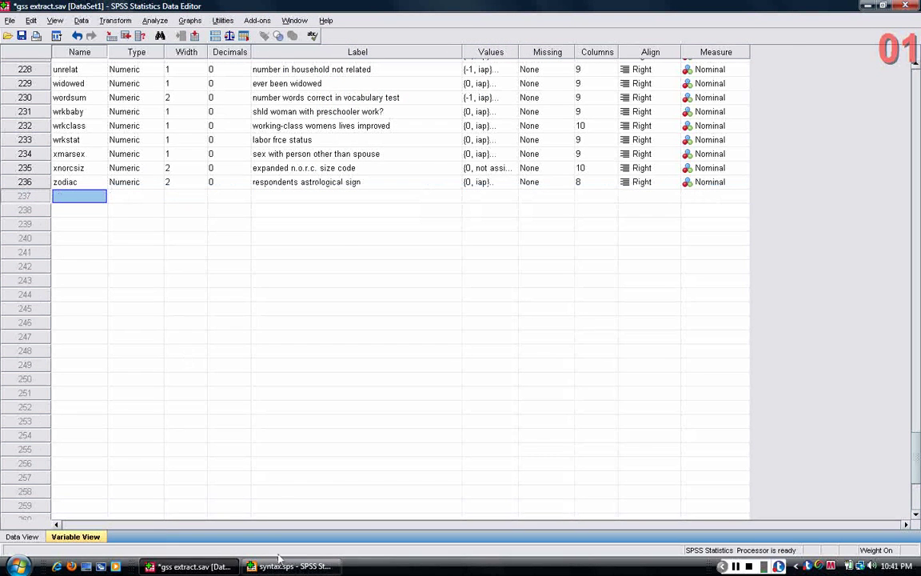
{"action": "left_click", "coordinate": [284, 565]}
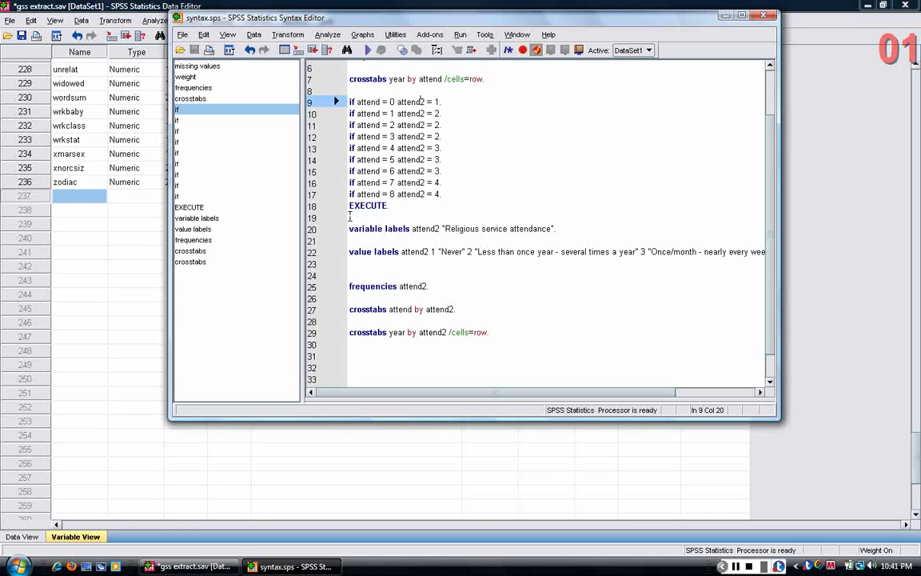
{"action": "left_click_drag", "start_coordinate": [389, 206], "coordinate": [343, 101]}
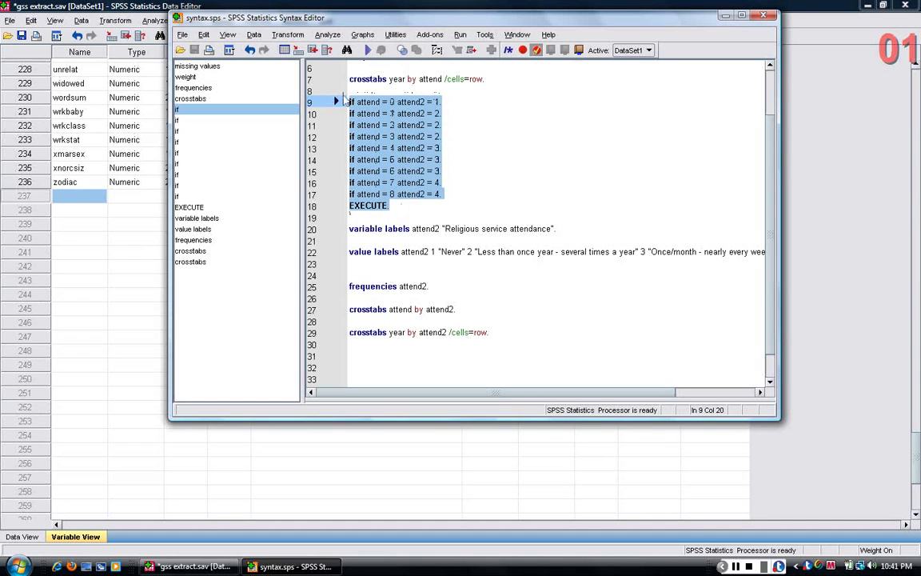
{"action": "left_click", "coordinate": [369, 50]}
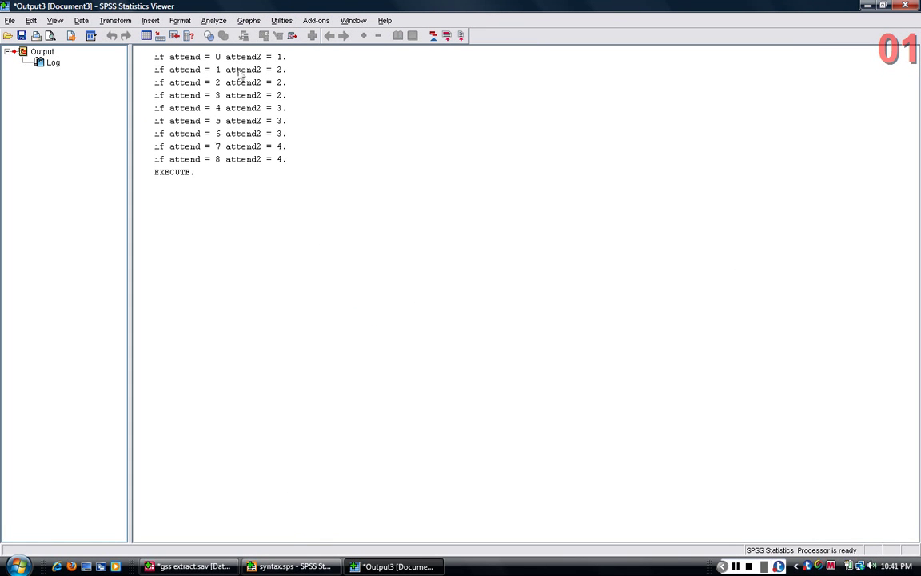
- Check the new attend2 row, then run the VARIABLE LABELS and VALUE LABELS commands
{"action": "left_click", "coordinate": [195, 566]}
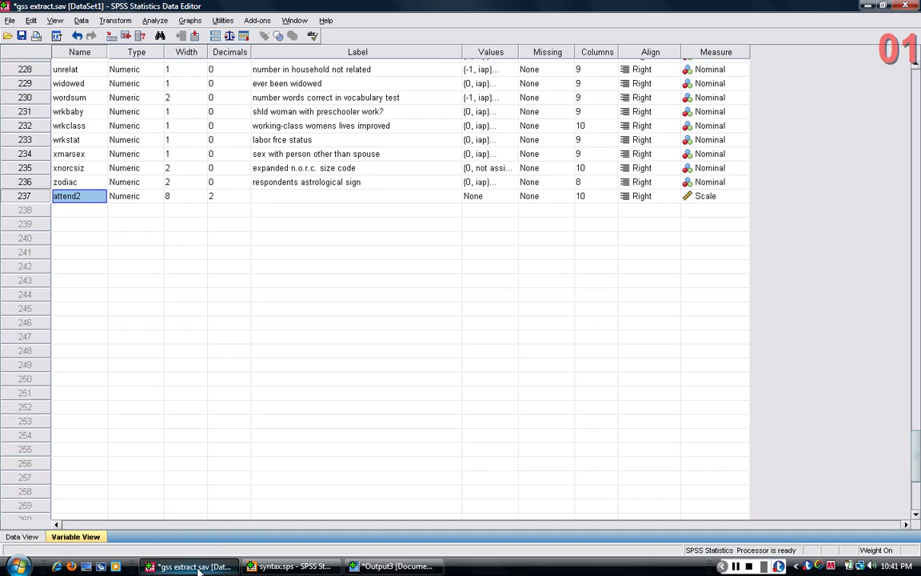
{"action": "left_click", "coordinate": [28, 196]}
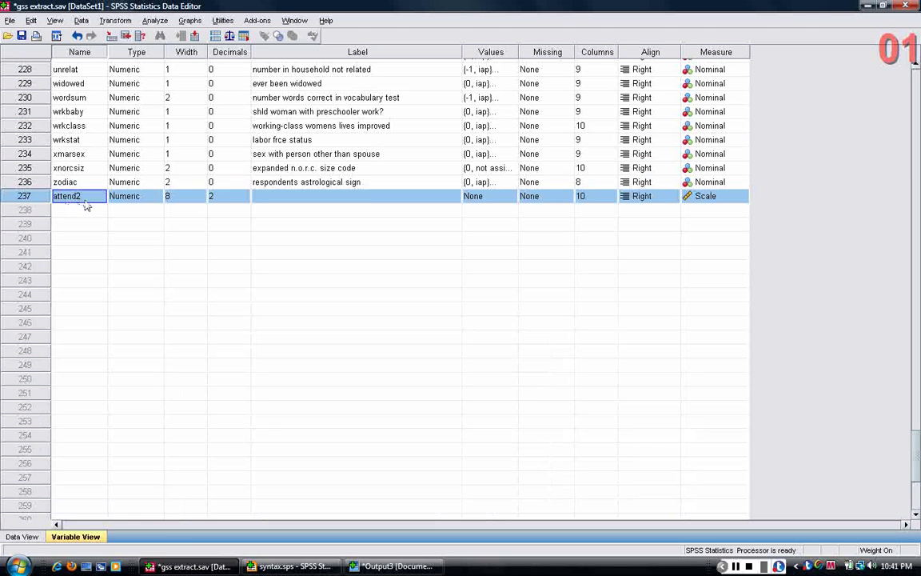
{"action": "left_click", "coordinate": [288, 566]}
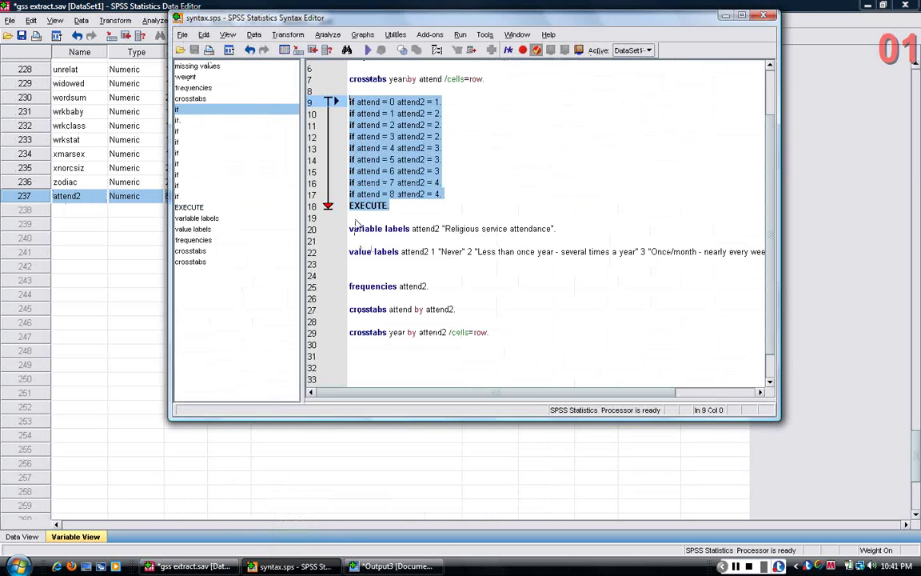
{"action": "left_click_drag", "start_coordinate": [350, 228], "coordinate": [382, 267]}
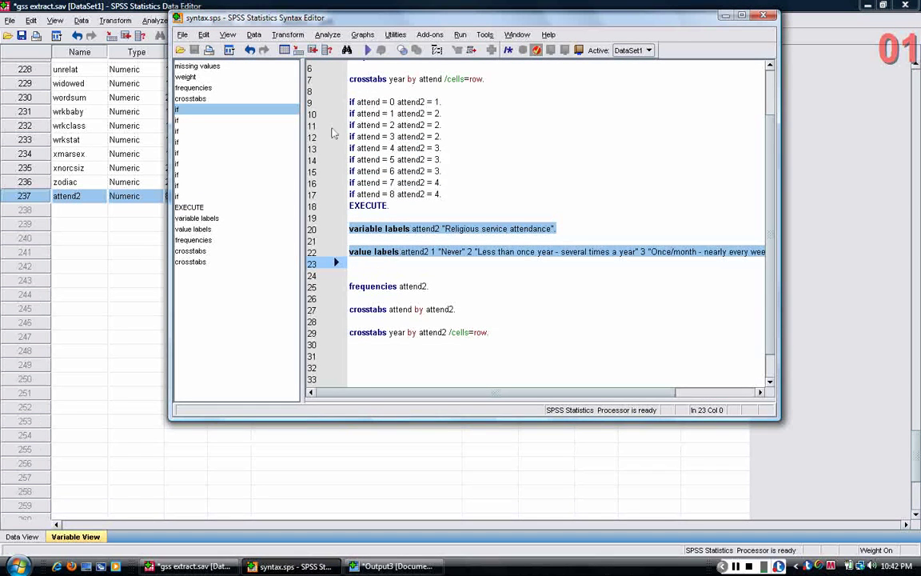
{"action": "left_click", "coordinate": [367, 49]}
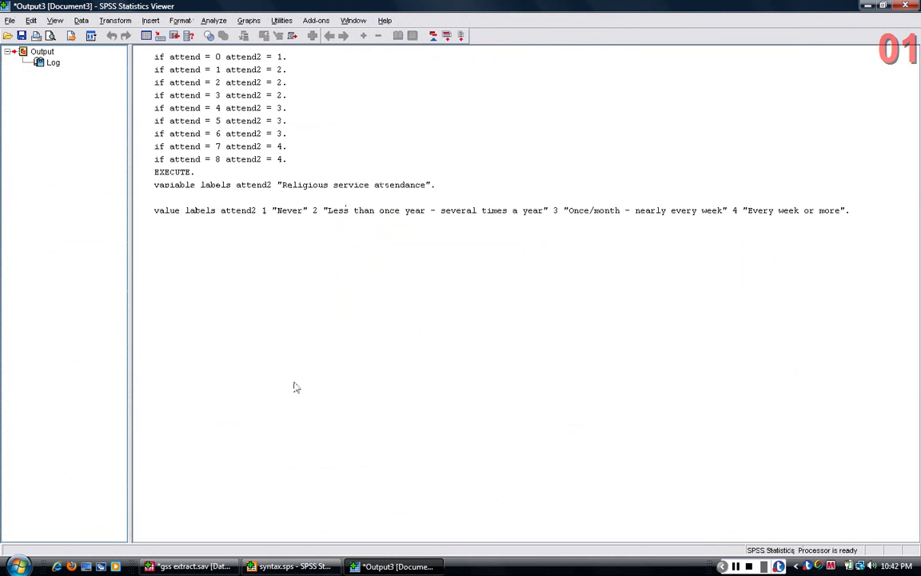
- Check attend2's Religious service attendance label and four value labels in Variable View
{"action": "left_click", "coordinate": [199, 567]}
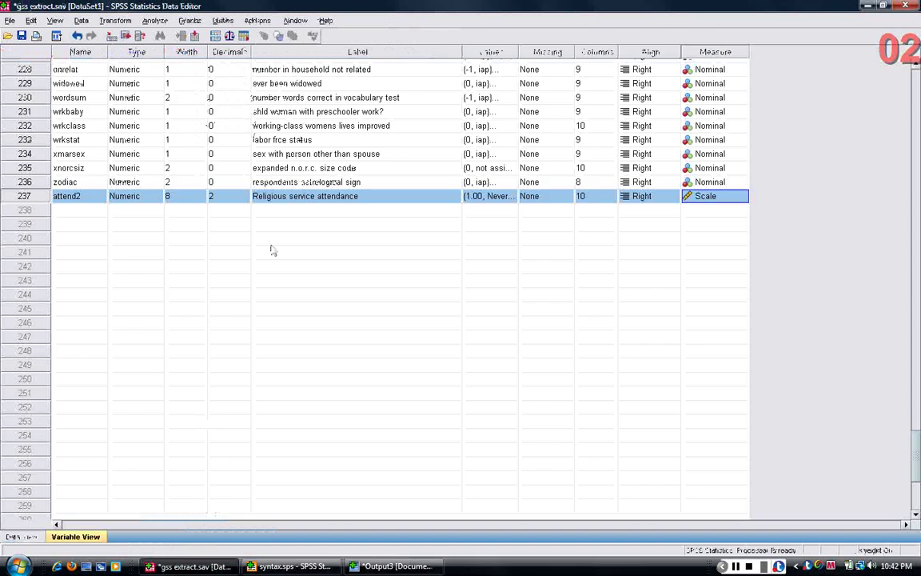
{"action": "left_click", "coordinate": [320, 201]}
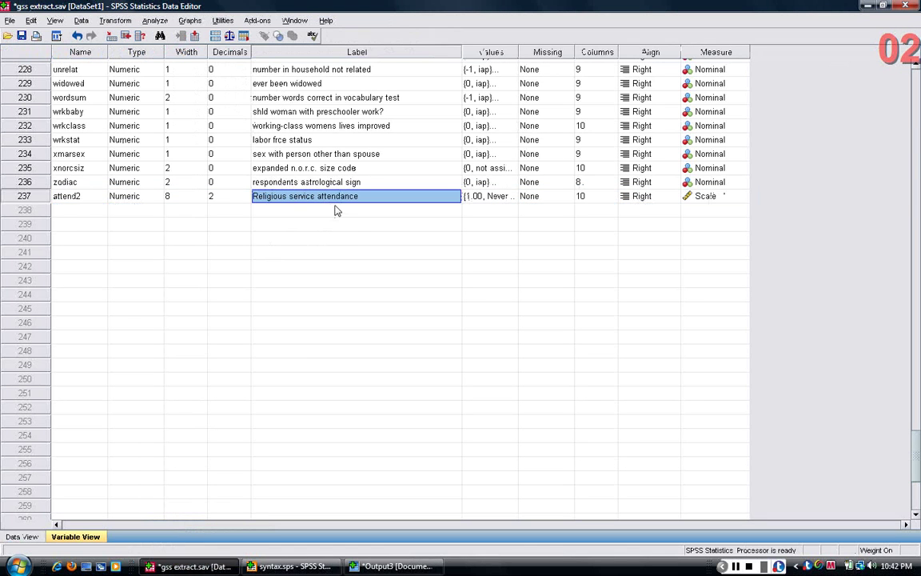
{"action": "left_click", "coordinate": [75, 196]}
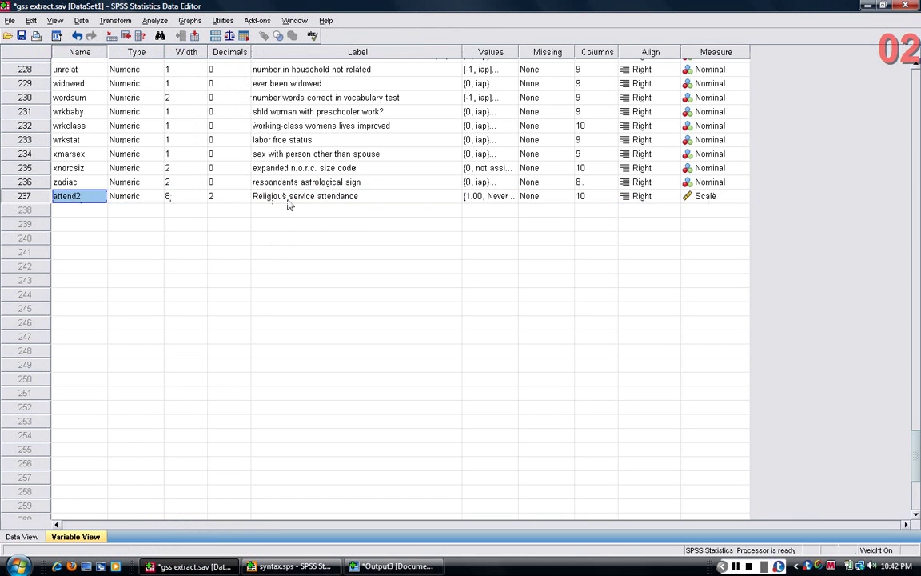
{"action": "left_click", "coordinate": [290, 202]}
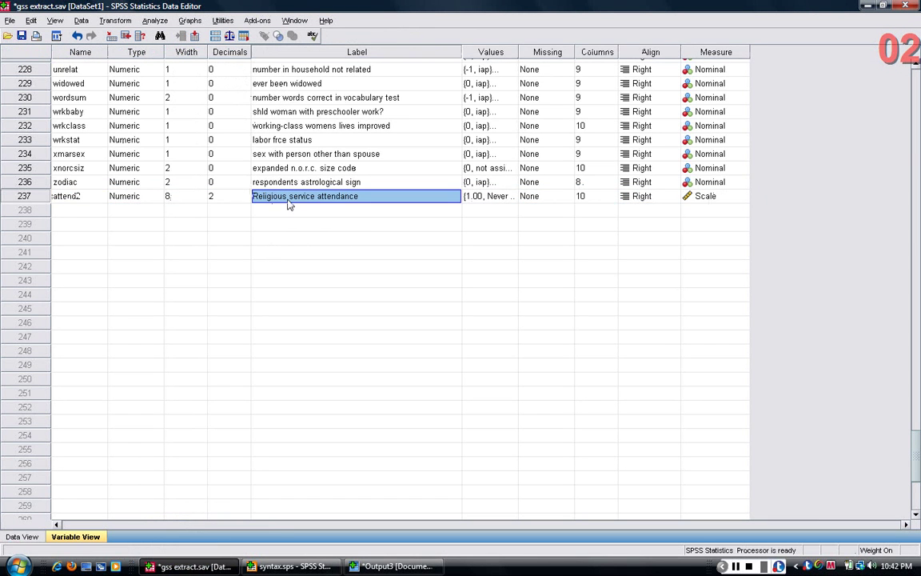
{"action": "left_click", "coordinate": [500, 198]}
{"action": "left_click", "coordinate": [514, 196]}
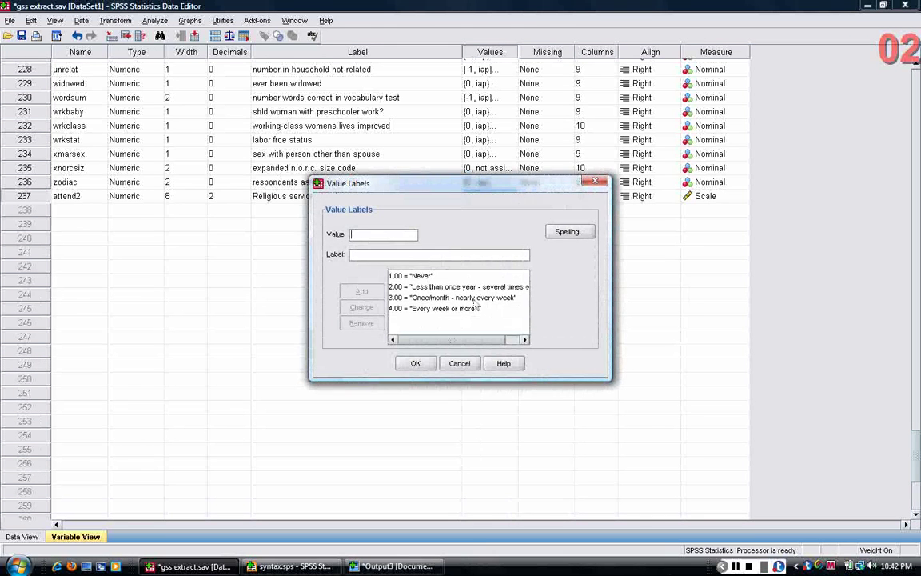
{"action": "left_click", "coordinate": [408, 358]}
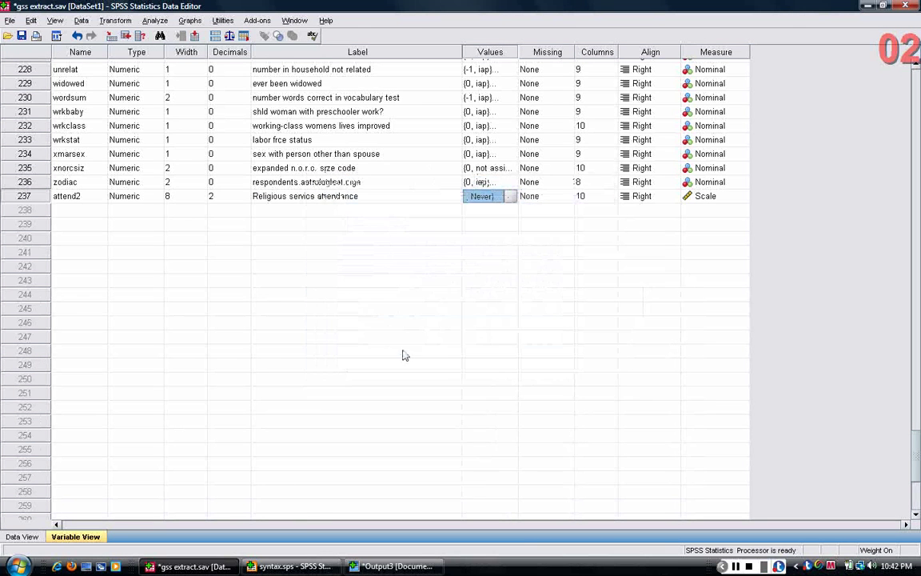
{"action": "left_click", "coordinate": [292, 566]}
{"action": "left_click", "coordinate": [344, 243]}
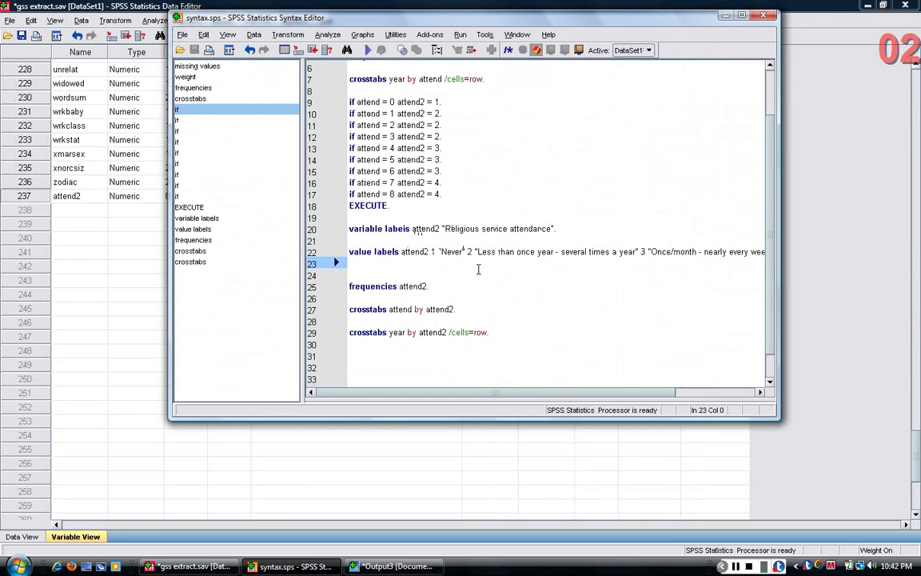
- Review the IF lines mapping attend 4 and 5 to 3 and the VALUE LABELS line
{"action": "left_click_drag", "start_coordinate": [324, 144], "coordinate": [328, 160]}
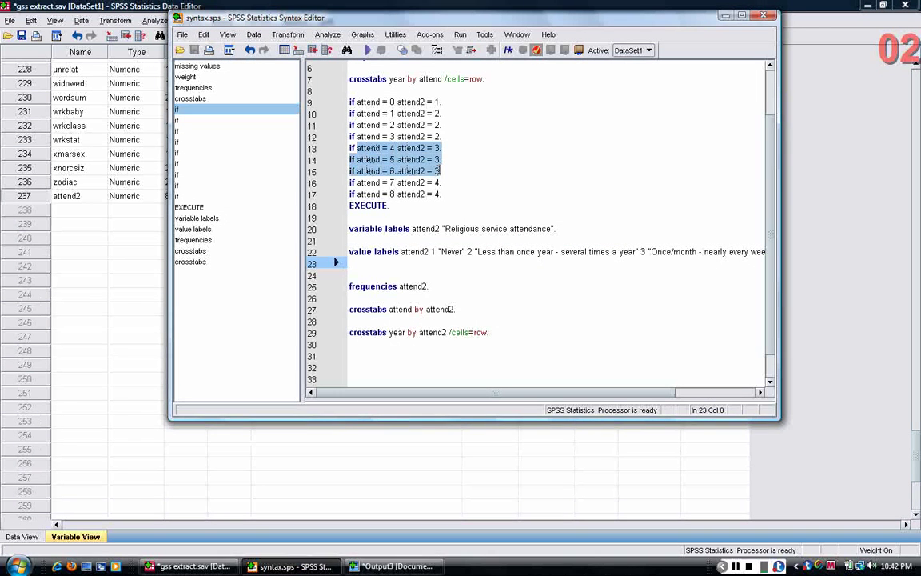
{"action": "left_click", "coordinate": [437, 171]}
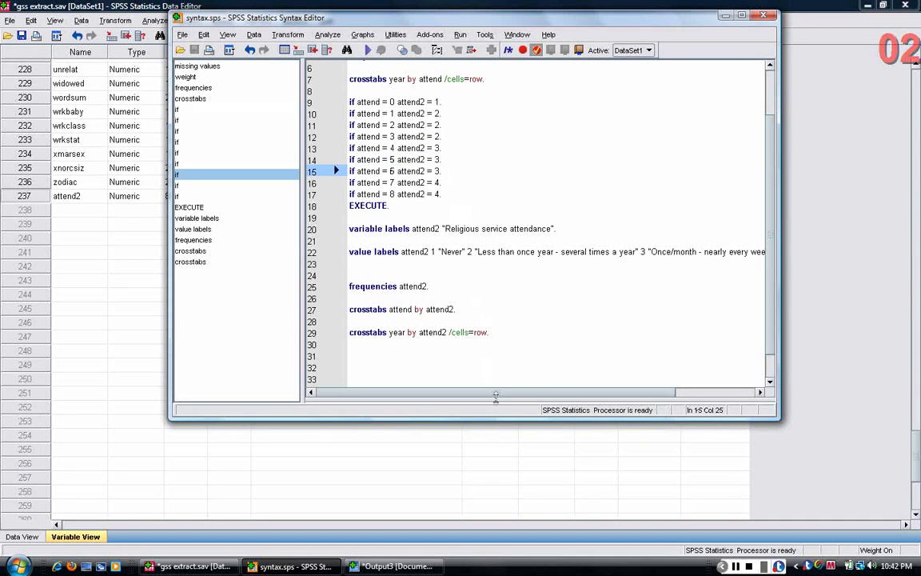
{"action": "left_click_drag", "start_coordinate": [495, 392], "coordinate": [586, 390]}
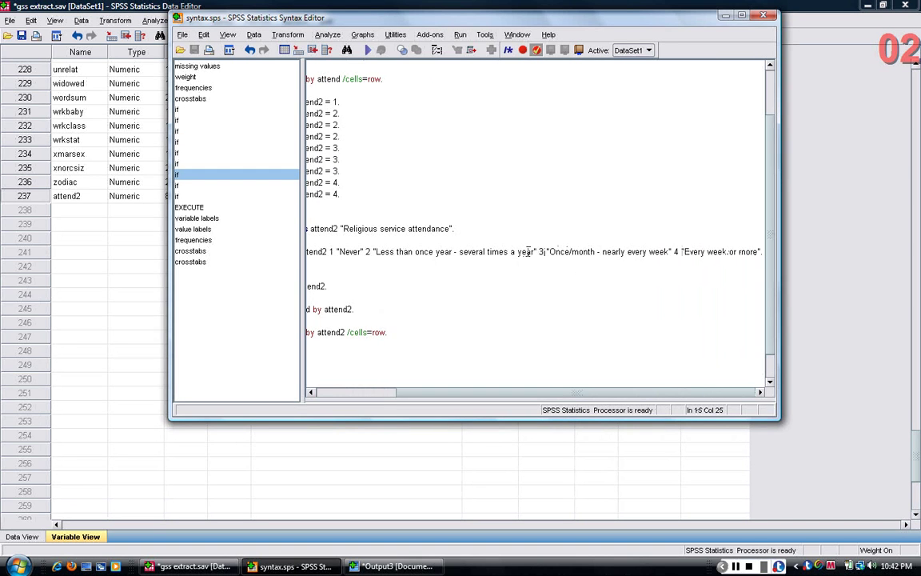
{"action": "left_click_drag", "start_coordinate": [524, 251], "coordinate": [617, 251]}
{"action": "left_click", "coordinate": [616, 251]}
{"action": "left_click_drag", "start_coordinate": [616, 391], "coordinate": [537, 390]}
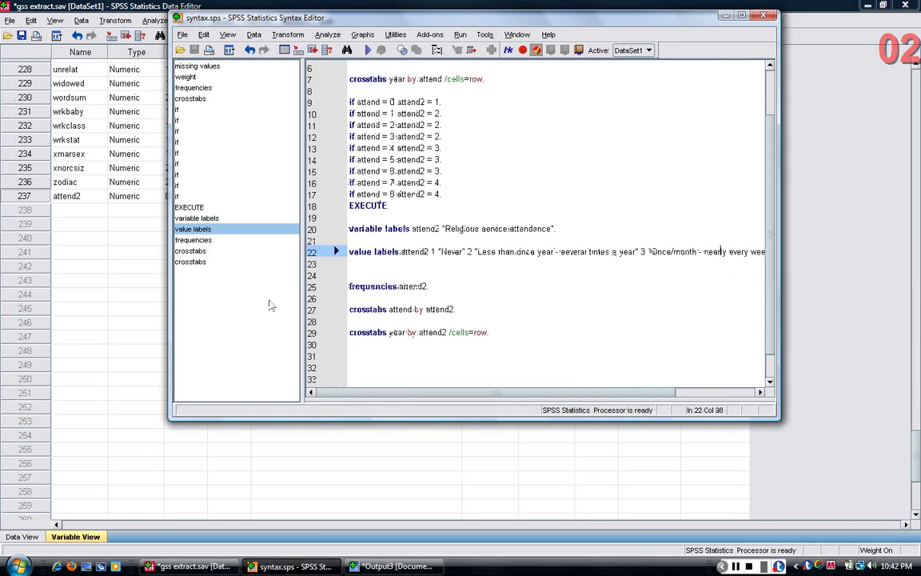
- Compare the value labels line in the syntax with attend2 in Variable View
{"action": "left_click", "coordinate": [64, 196]}
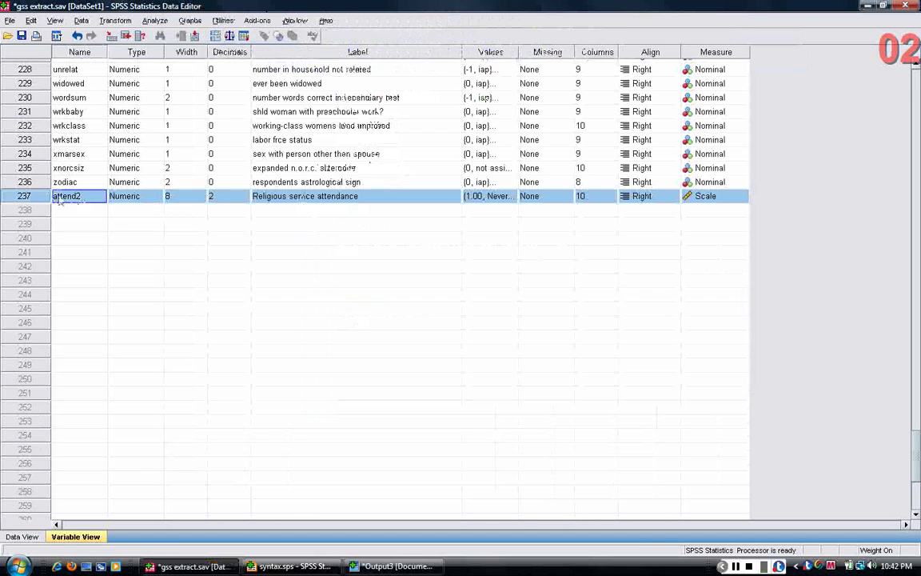
{"action": "left_click", "coordinate": [320, 567]}
{"action": "left_click_drag", "start_coordinate": [378, 254], "coordinate": [514, 252]}
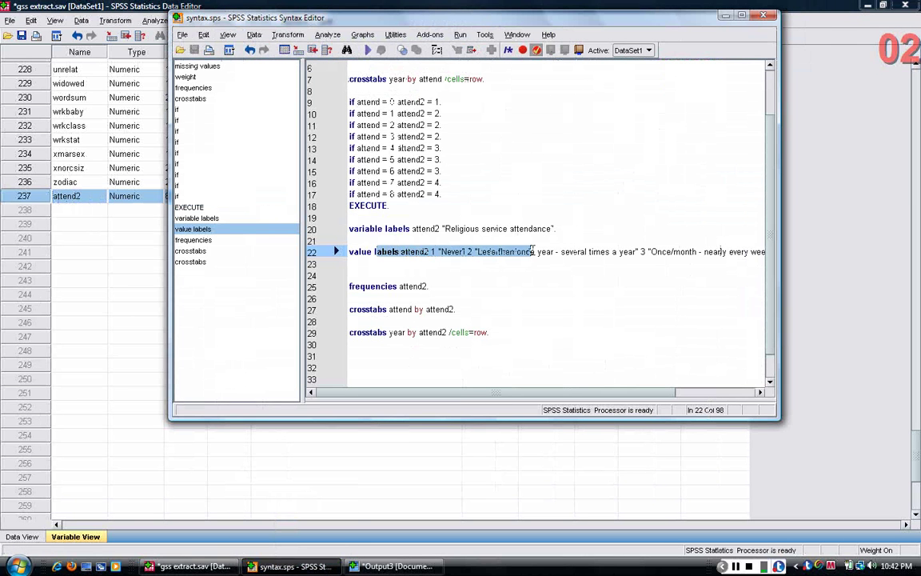
{"action": "left_click", "coordinate": [563, 251]}
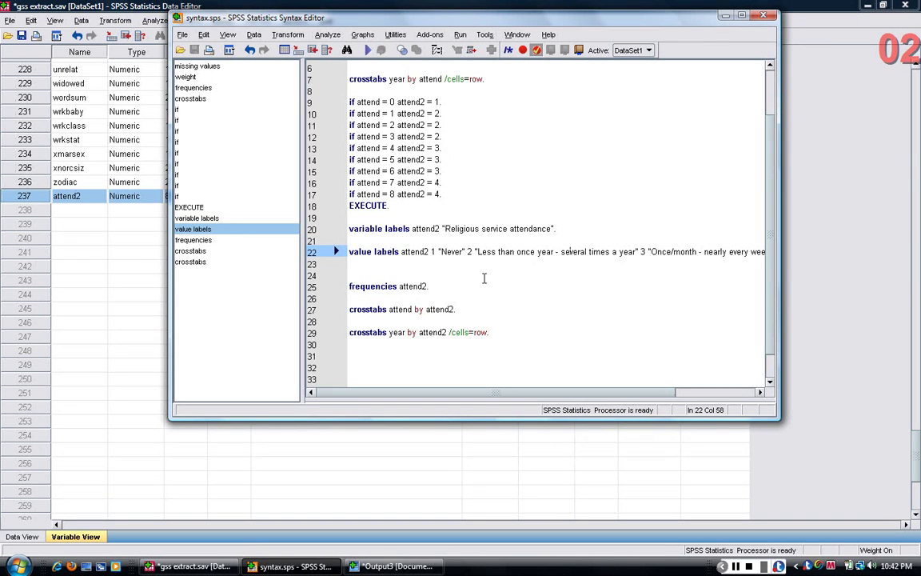
{"action": "left_click", "coordinate": [38, 199]}
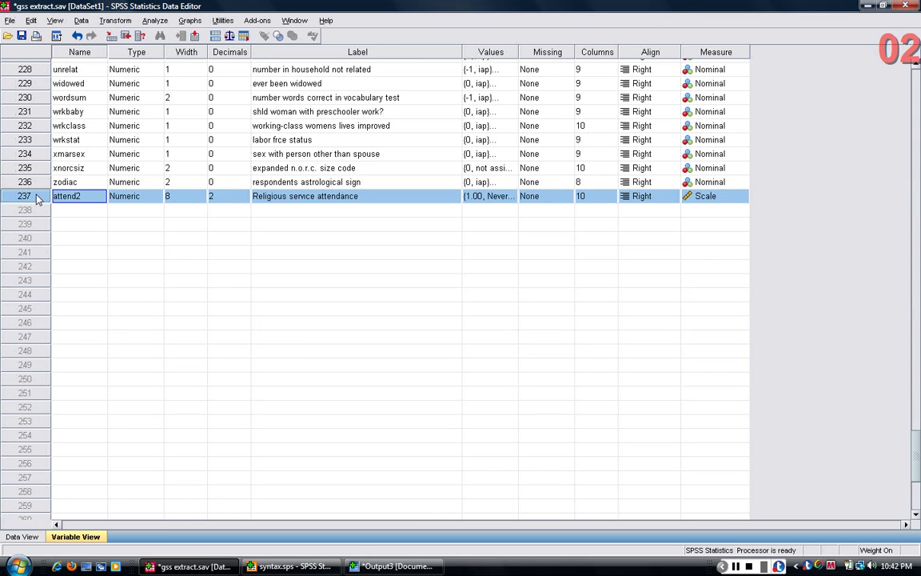
- Delete attend2 from the data and add a new line after the last crosstabs command
{"action": "key", "text": "Delete"}
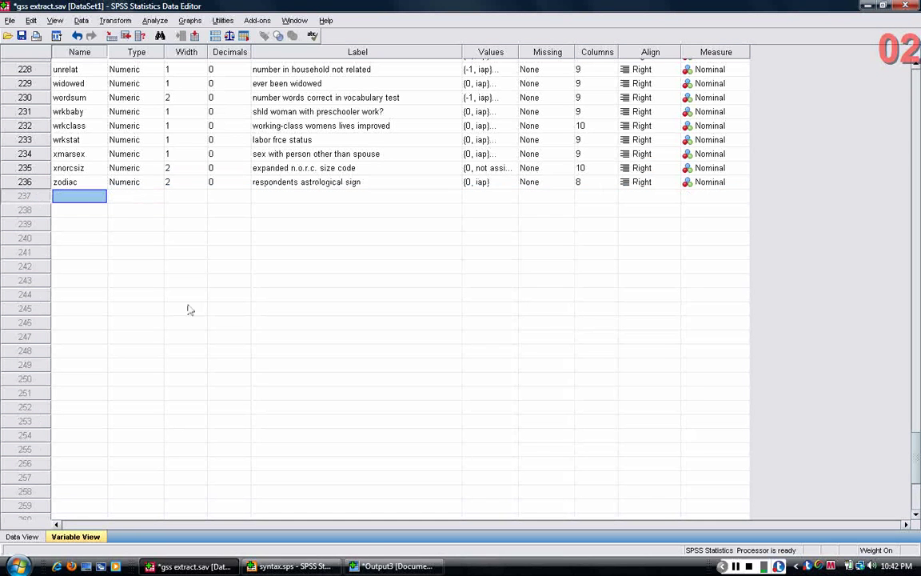
{"action": "left_click", "coordinate": [314, 566]}
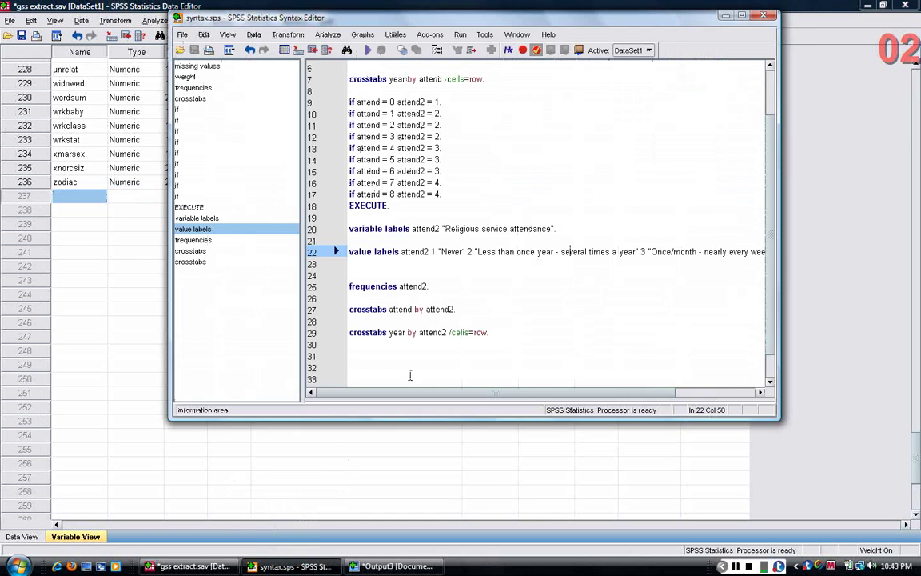
{"action": "left_click", "coordinate": [509, 330]}
{"action": "key", "text": "Return"}
{"action": "key", "text": "Return"}
{"action": "key", "text": "Return"}
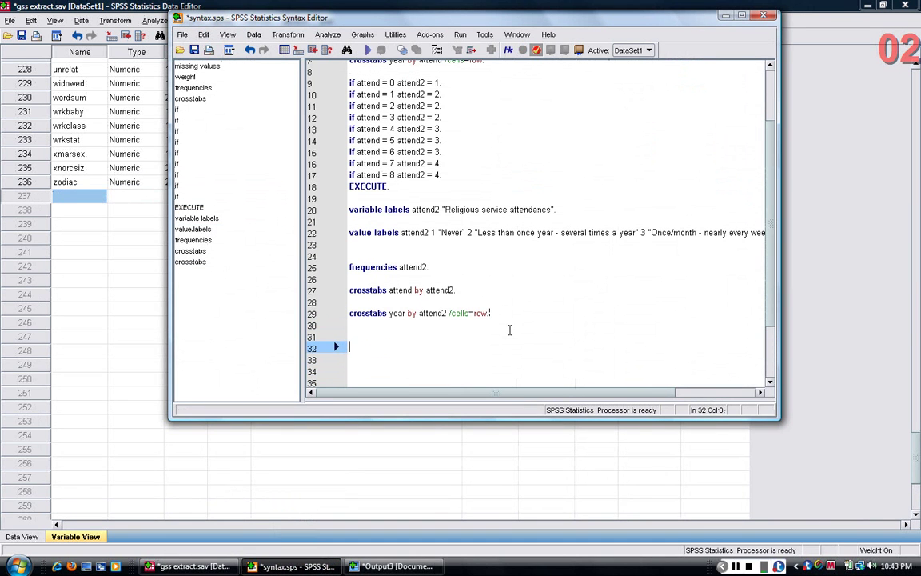
- Start the RECODE attend line with the (0=1) mapping, checking it against the IF lines
{"action": "type", "text": "recode "}
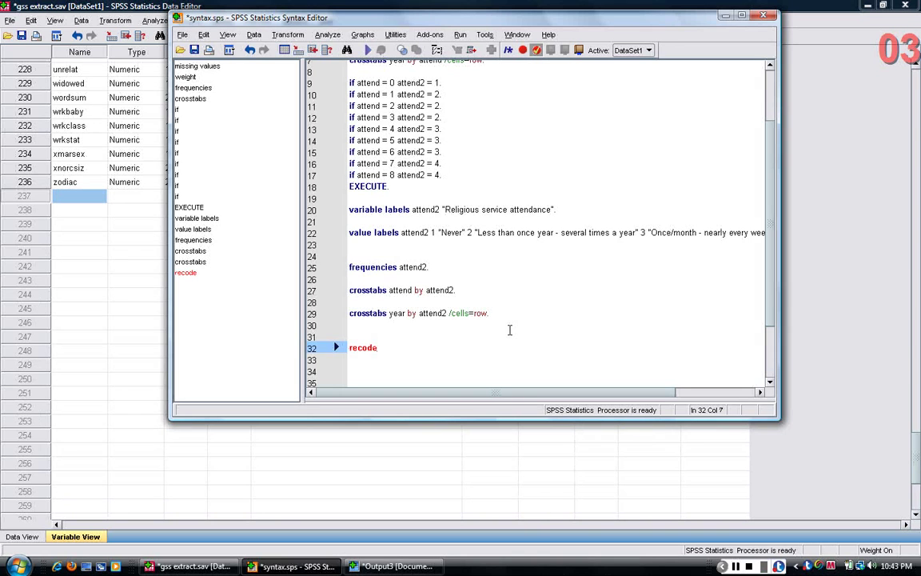
{"action": "type", "text": "attend,"}
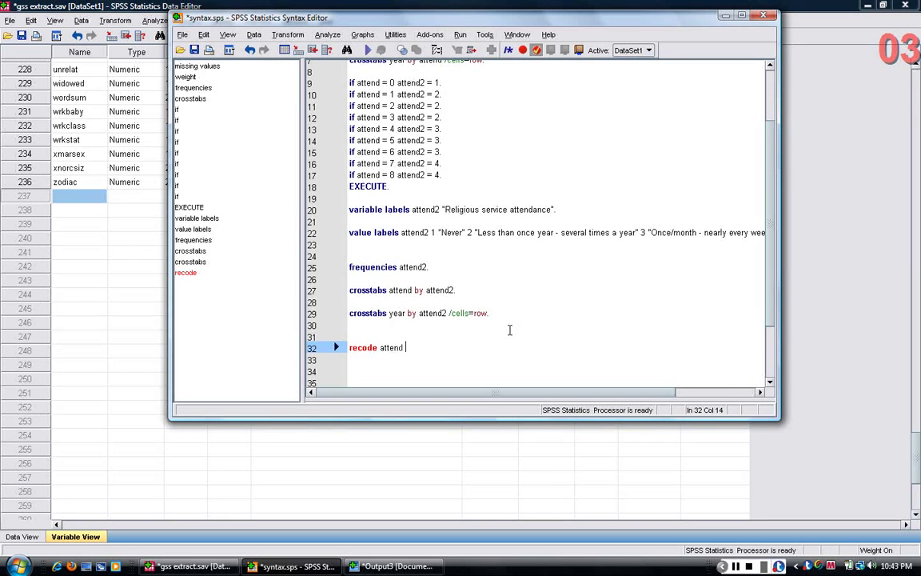
{"action": "type", "text": "2"}
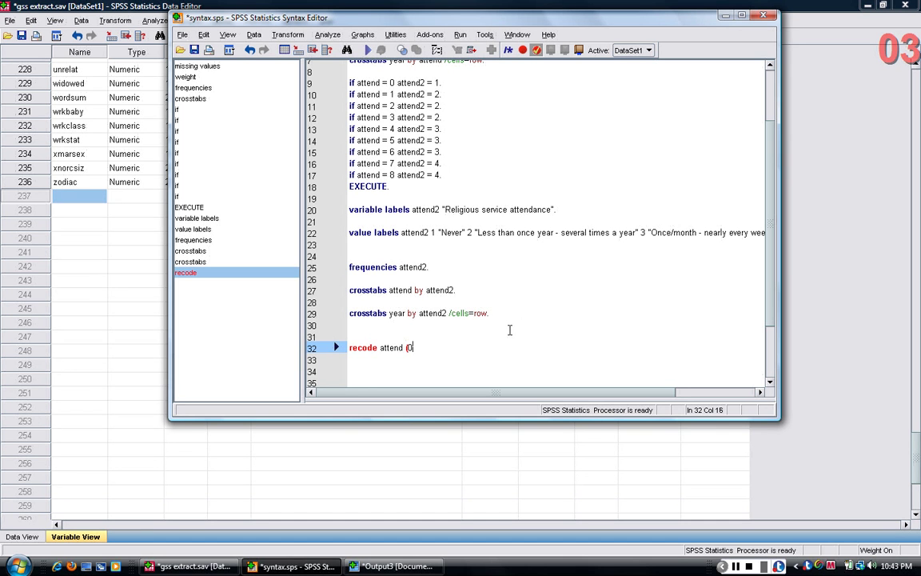
{"action": "type", "text": "=1"}
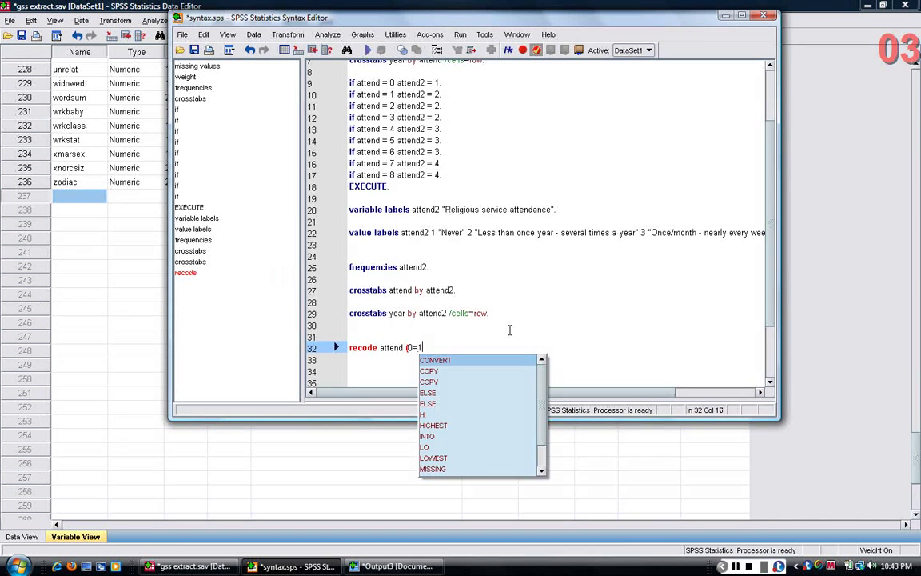
{"action": "key", "text": "Escape"}
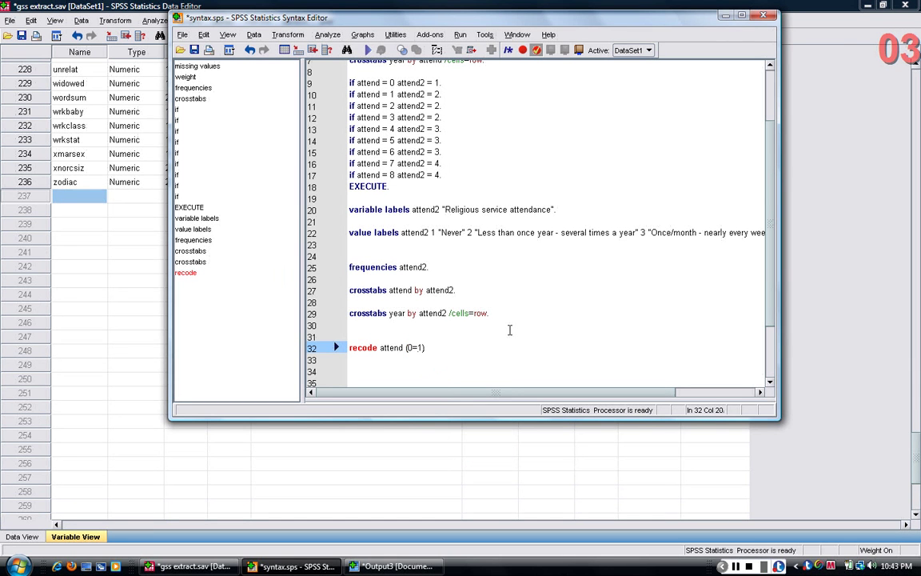
{"action": "left_click_drag", "start_coordinate": [390, 83], "coordinate": [425, 82]}
{"action": "left_click", "coordinate": [354, 82]}
{"action": "left_click", "coordinate": [444, 82]}
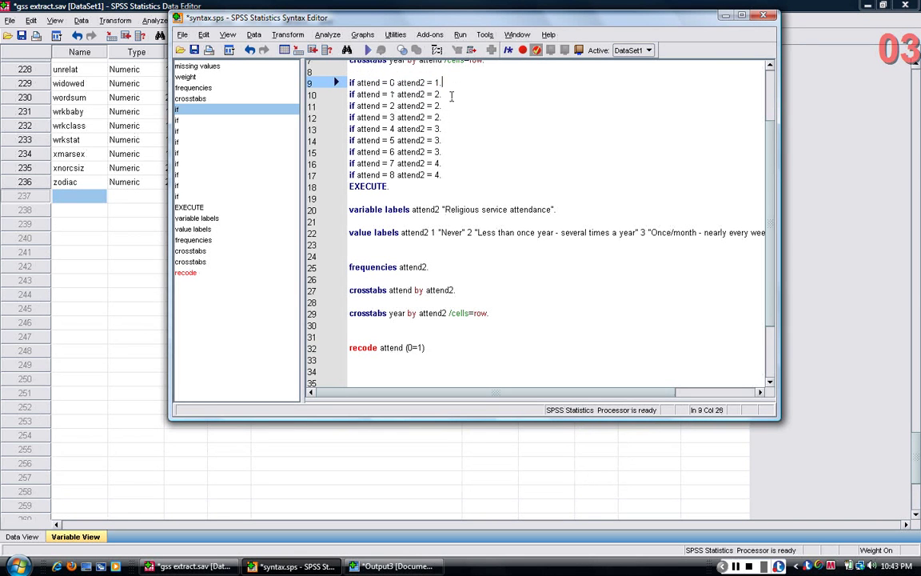
{"action": "left_click", "coordinate": [440, 347]}
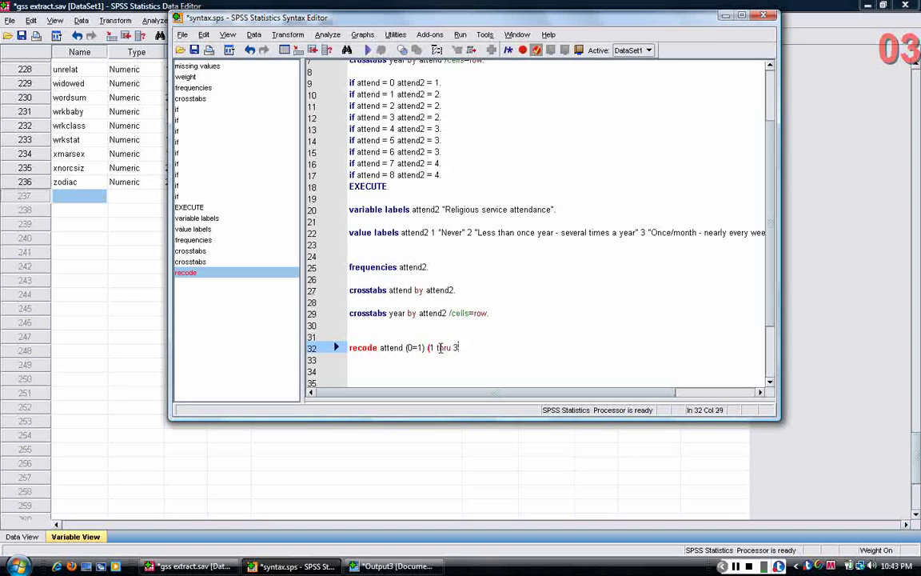
{"action": "type", "text": ")"}
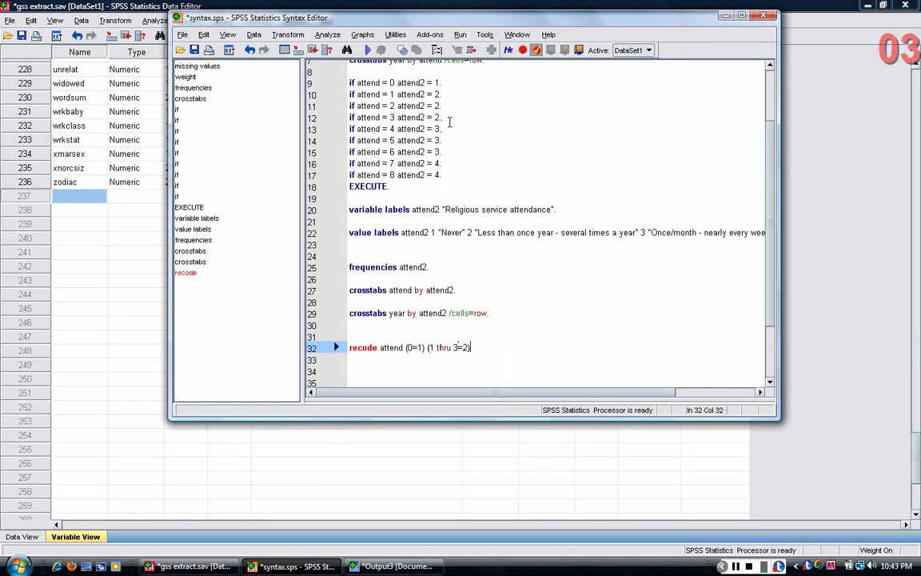
- Add the (1 thru 3=2), (4 thru 6=3) and (7 8=4) mappings, ending INTO attend2
{"action": "left_click_drag", "start_coordinate": [442, 117], "coordinate": [345, 93]}
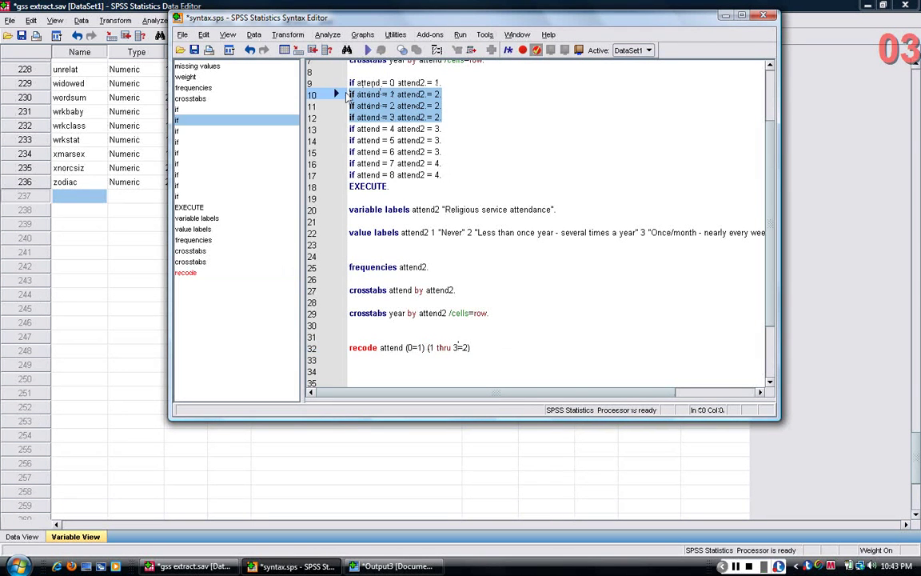
{"action": "left_click", "coordinate": [485, 349]}
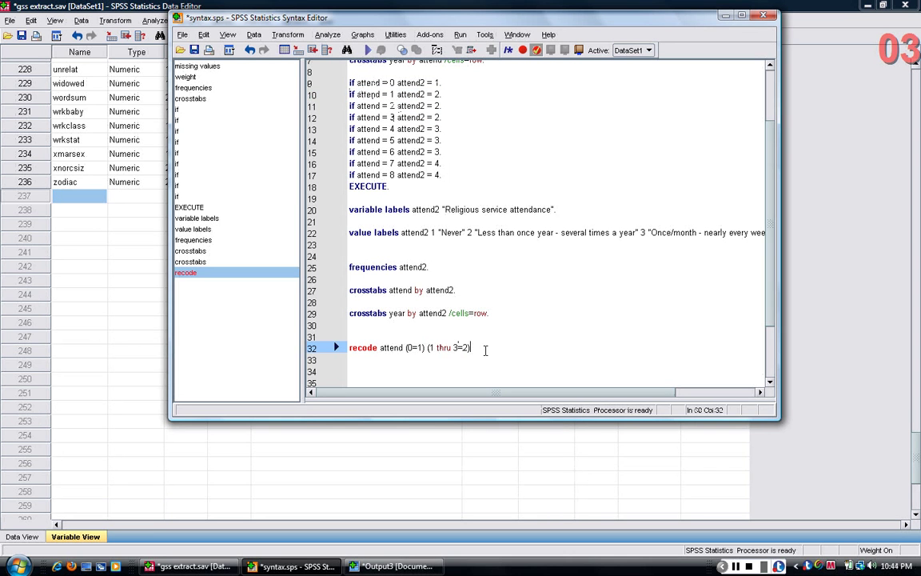
{"action": "type", "text": "(4"}
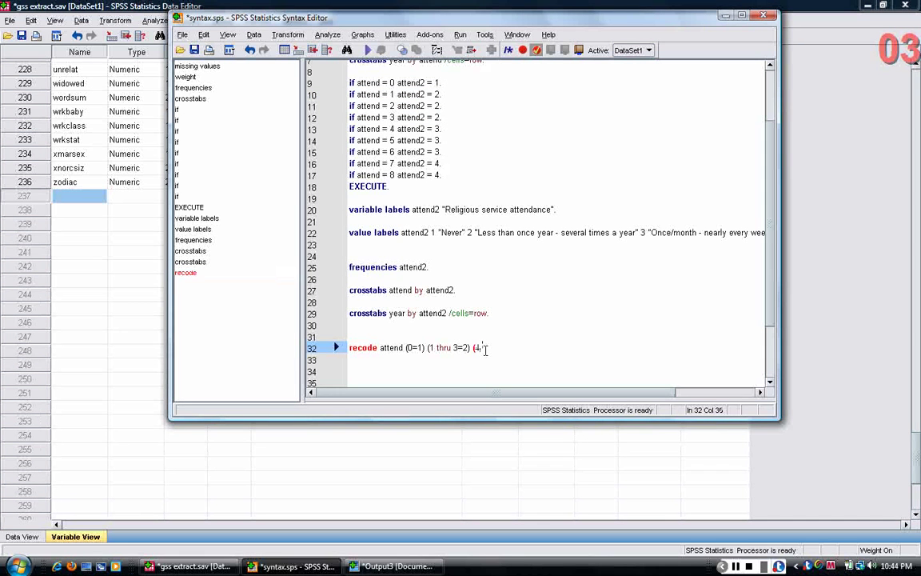
{"action": "type", "text": " thru 8="}
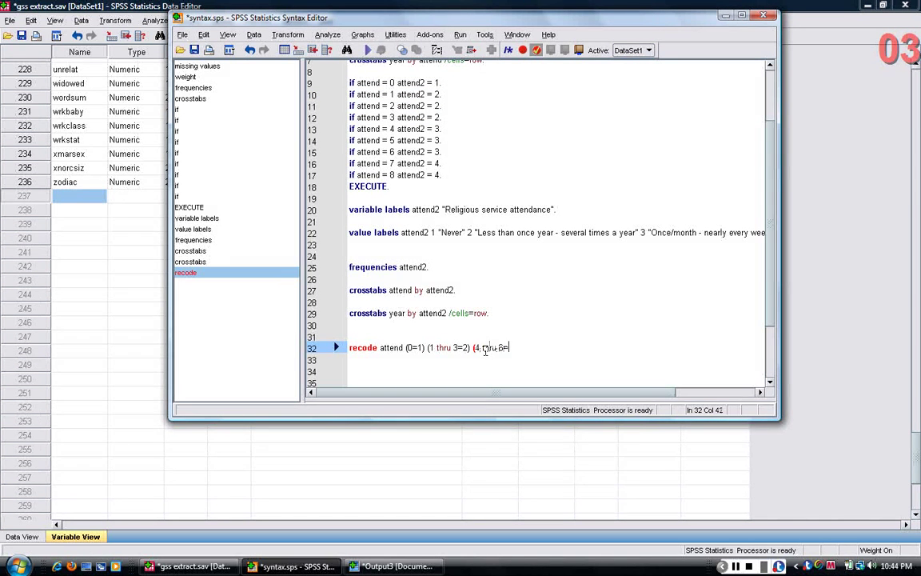
{"action": "type", "text": "3) ."}
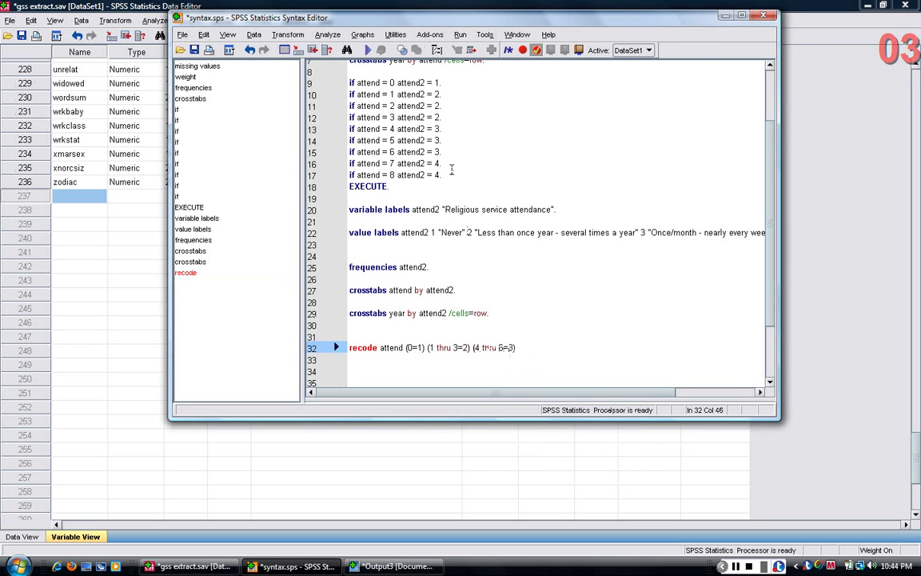
{"action": "left_click_drag", "start_coordinate": [441, 152], "coordinate": [346, 132]}
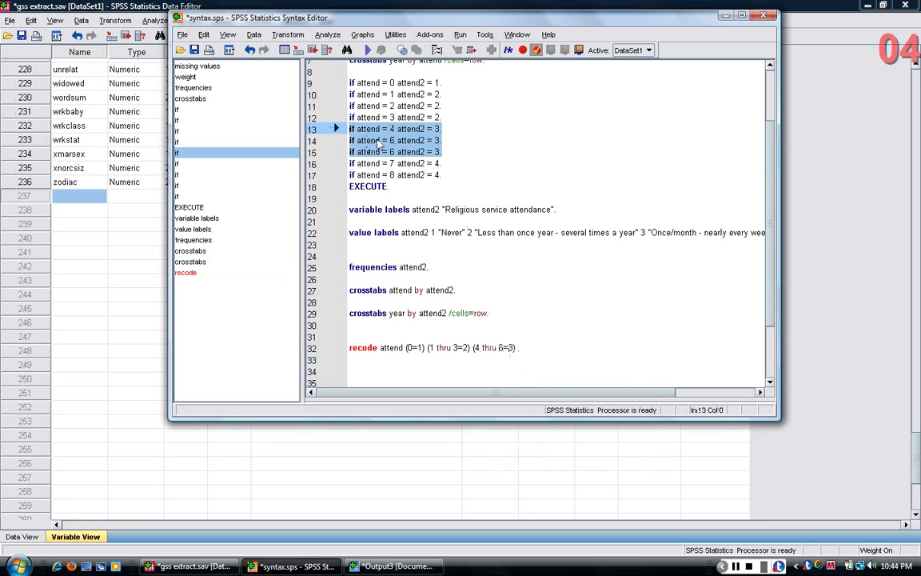
{"action": "left_click", "coordinate": [530, 348]}
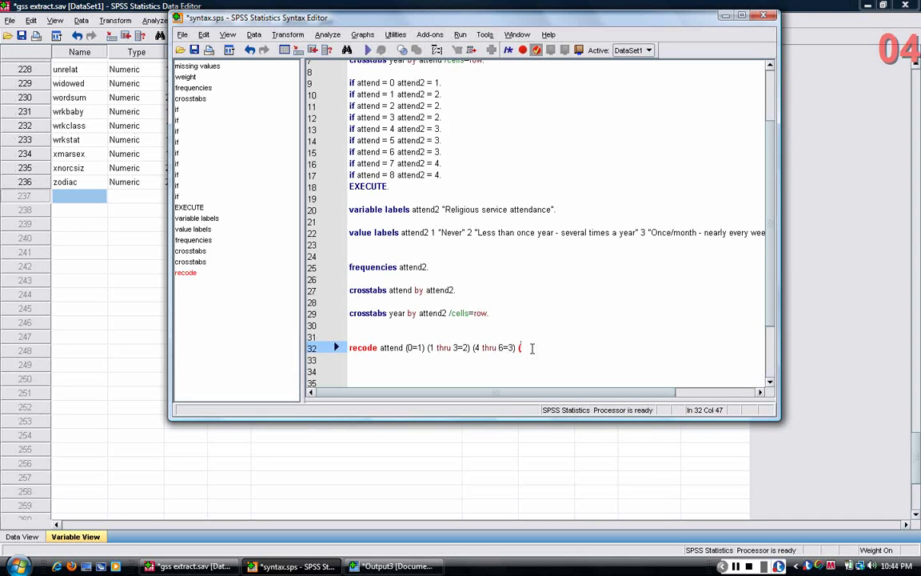
{"action": "type", "text": "7 8=4"}
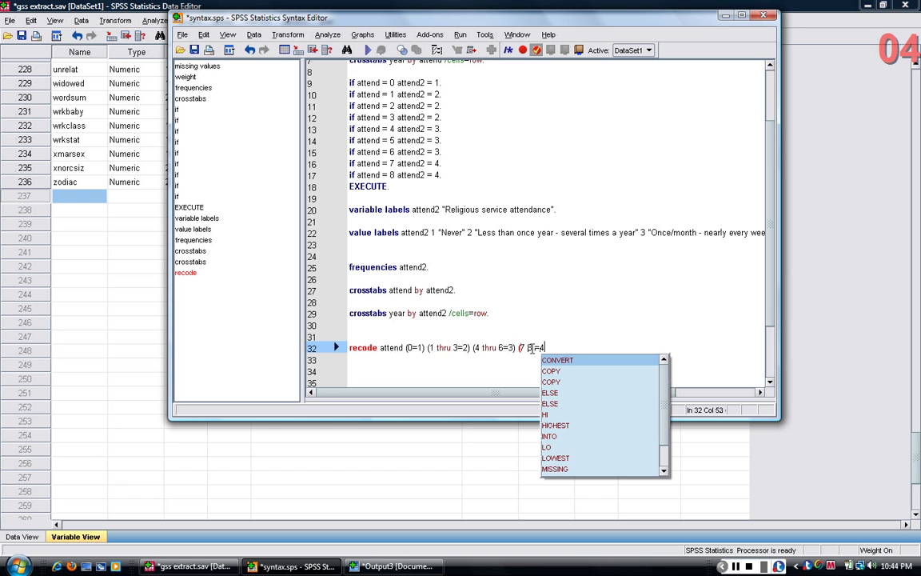
{"action": "type", "text": ")"}
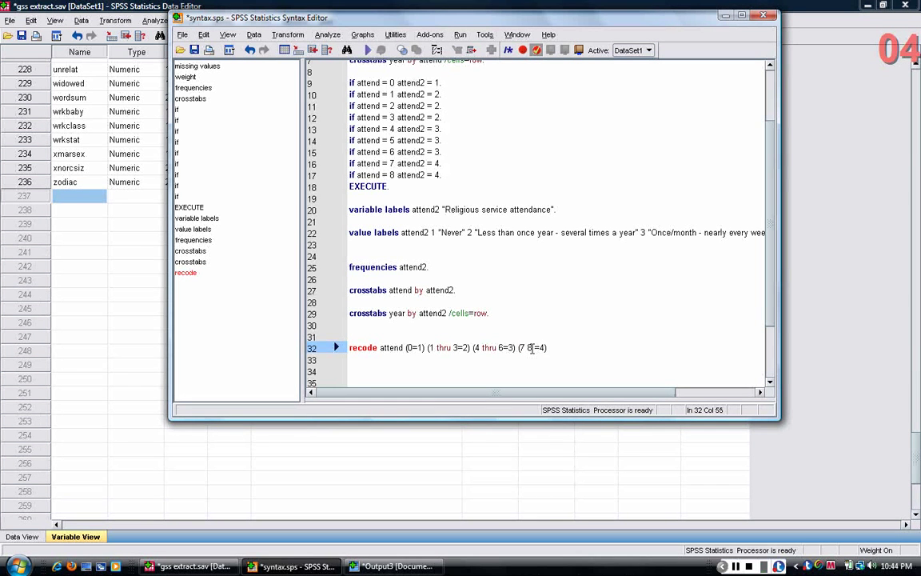
{"action": "type", "text": " into attend2."}
- Add an EXECUTE line below the RECODE command
{"action": "key", "text": "Return"}
{"action": "type", "text": "exe"}
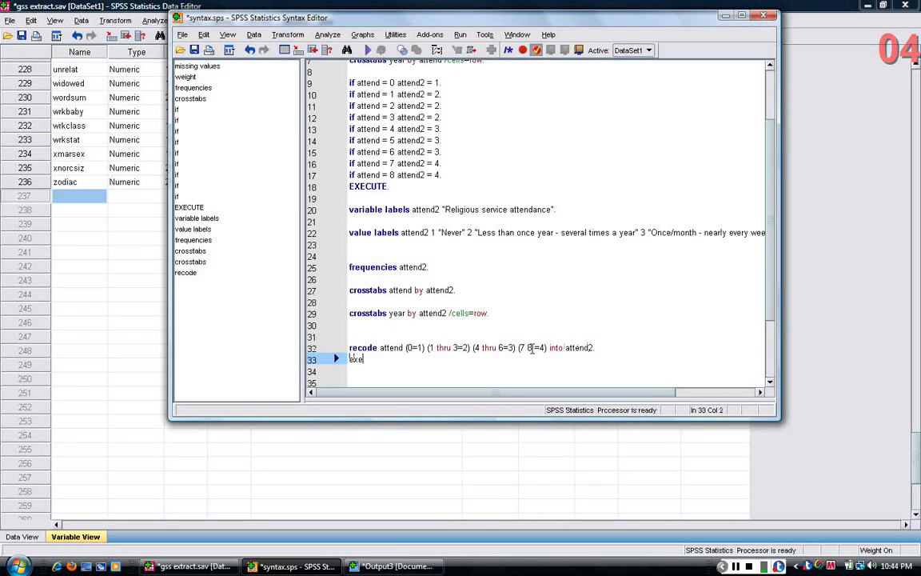
{"action": "type", "text": "cute."}
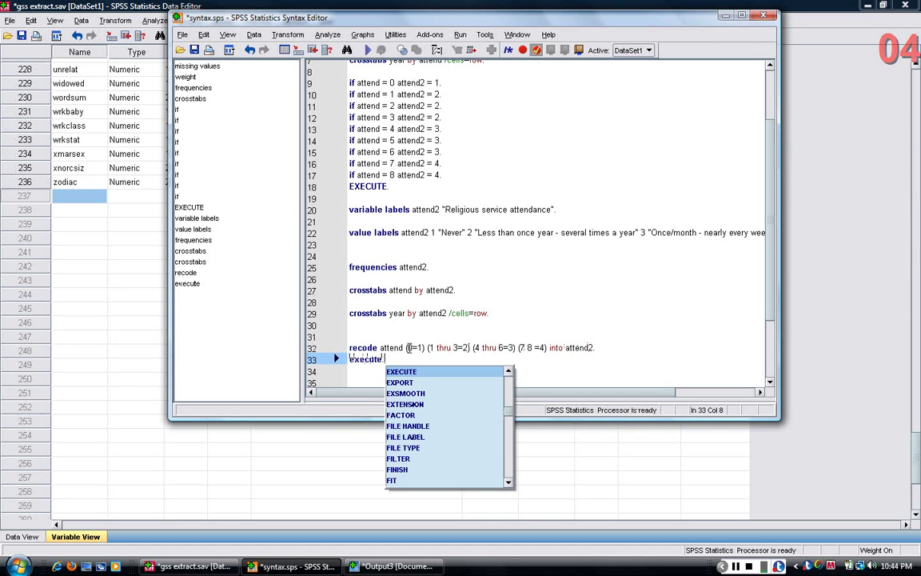
{"action": "triple_click", "coordinate": [386, 347]}
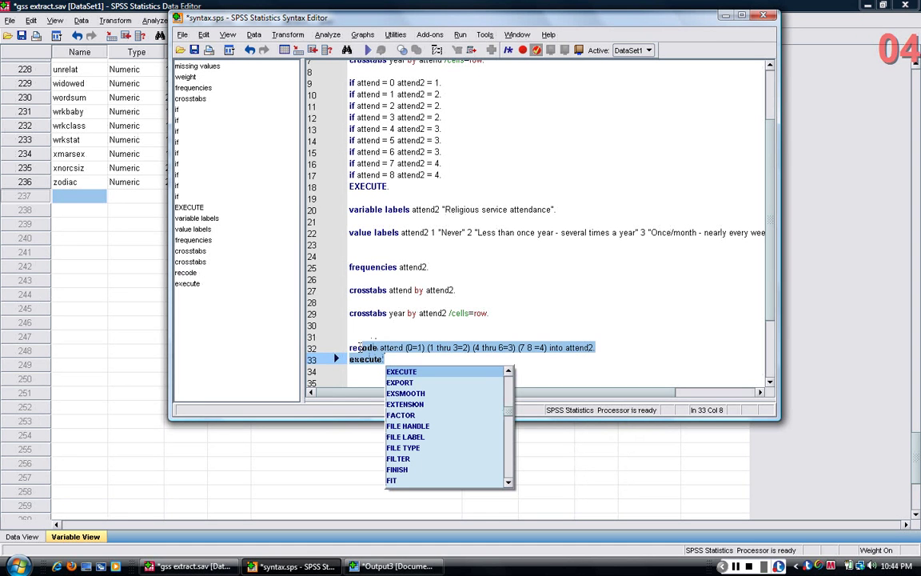
{"action": "left_click", "coordinate": [604, 347]}
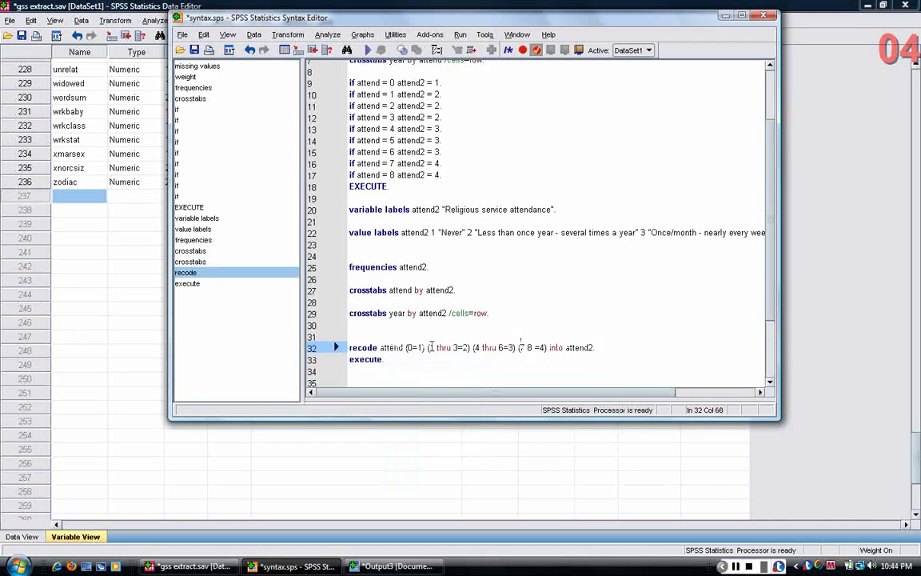
{"action": "left_click", "coordinate": [352, 347]}
- Run the RECODE and EXECUTE lines and confirm the new attend2 in the Data Editor
{"action": "key", "text": "shift+Down"}
{"action": "key", "text": "shift+Down"}
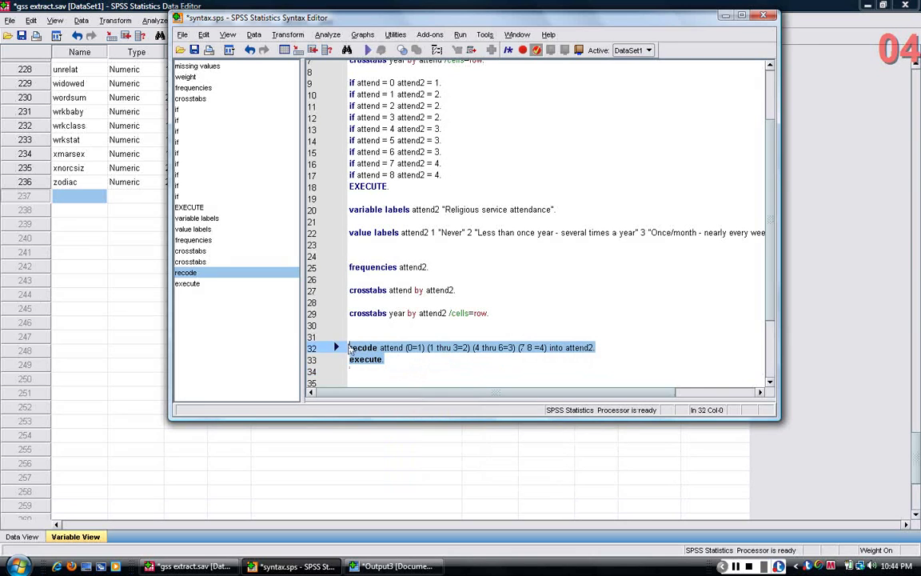
{"action": "left_click", "coordinate": [368, 50]}
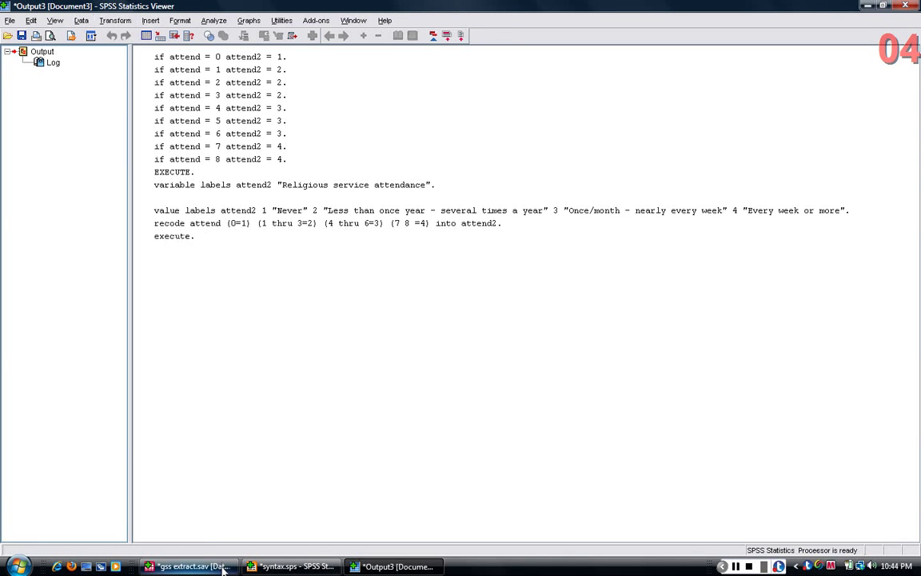
{"action": "left_click", "coordinate": [189, 566]}
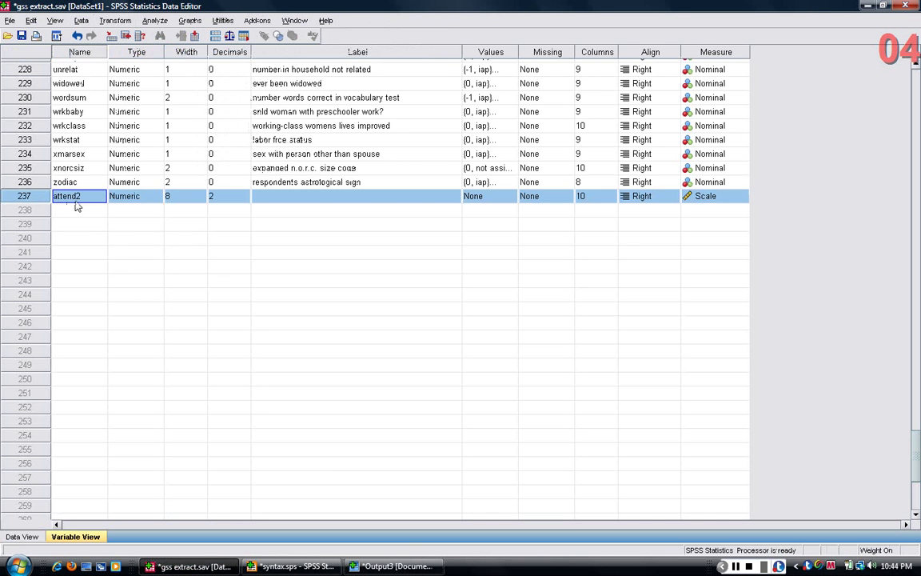
{"action": "mouse_move", "coordinate": [391, 566]}
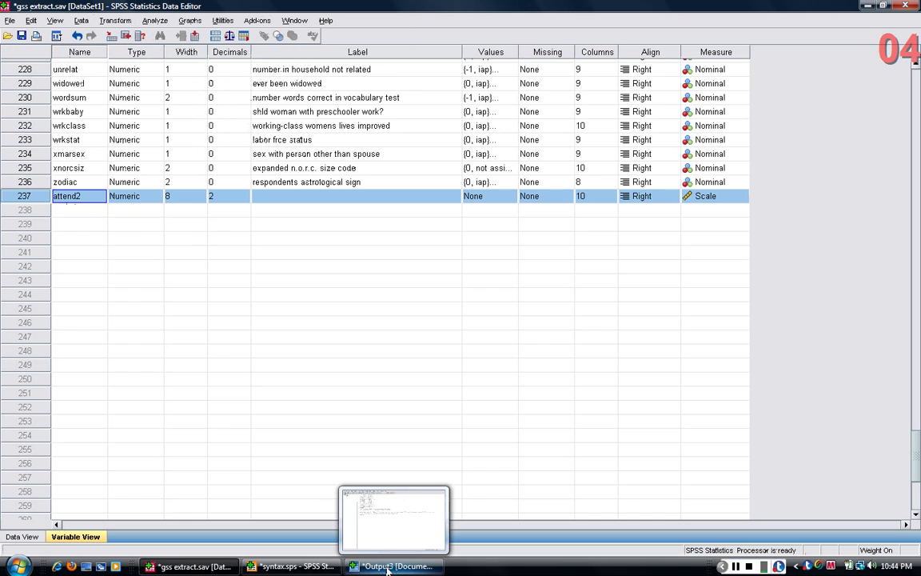
{"action": "left_click", "coordinate": [292, 566]}
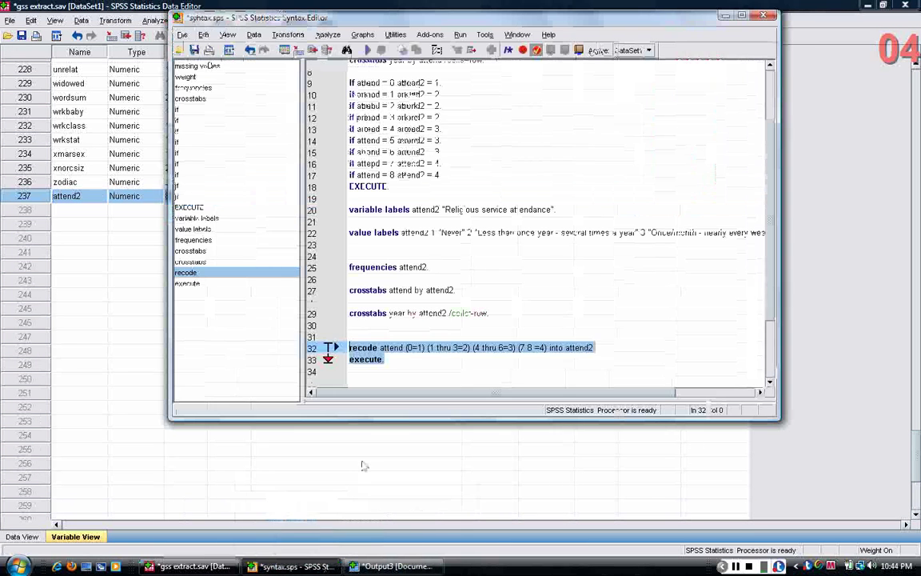
{"action": "left_click", "coordinate": [386, 359]}
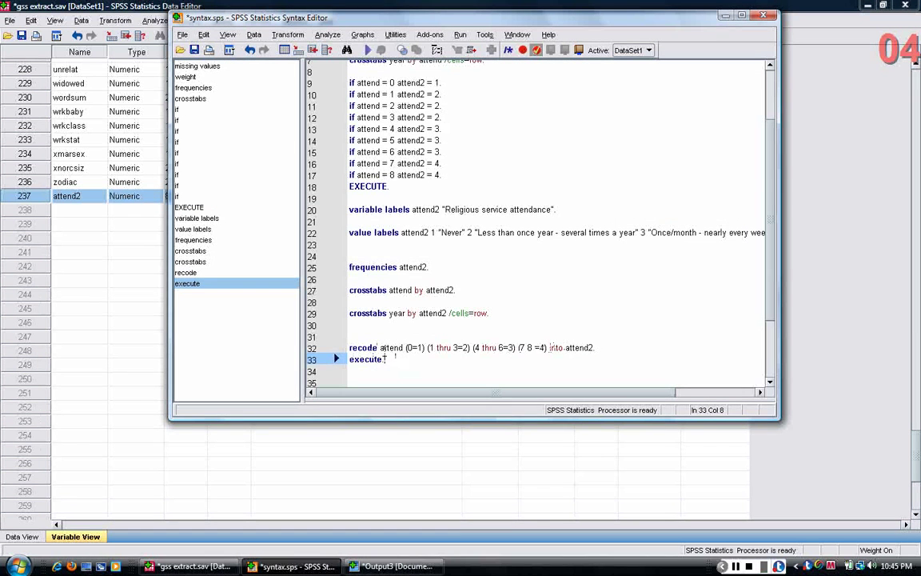
{"action": "left_click_drag", "start_coordinate": [350, 347], "coordinate": [551, 347]}
- Compare the RECODE line with the IF statements, then run the VARIABLE LABELS and VALUE LABELS lines
{"action": "left_click", "coordinate": [596, 347]}
{"action": "left_click", "coordinate": [350, 347], "text": "shift"}
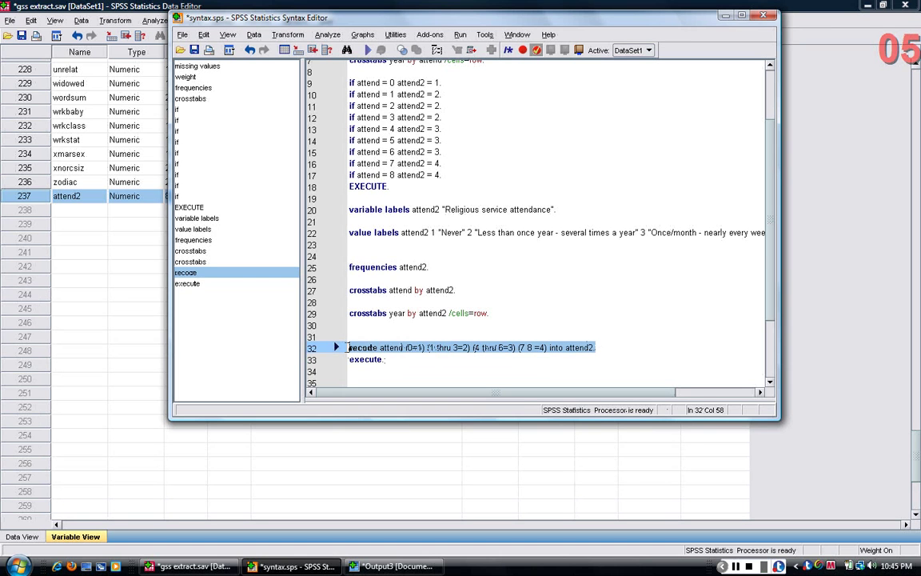
{"action": "left_click_drag", "start_coordinate": [442, 174], "coordinate": [350, 82]}
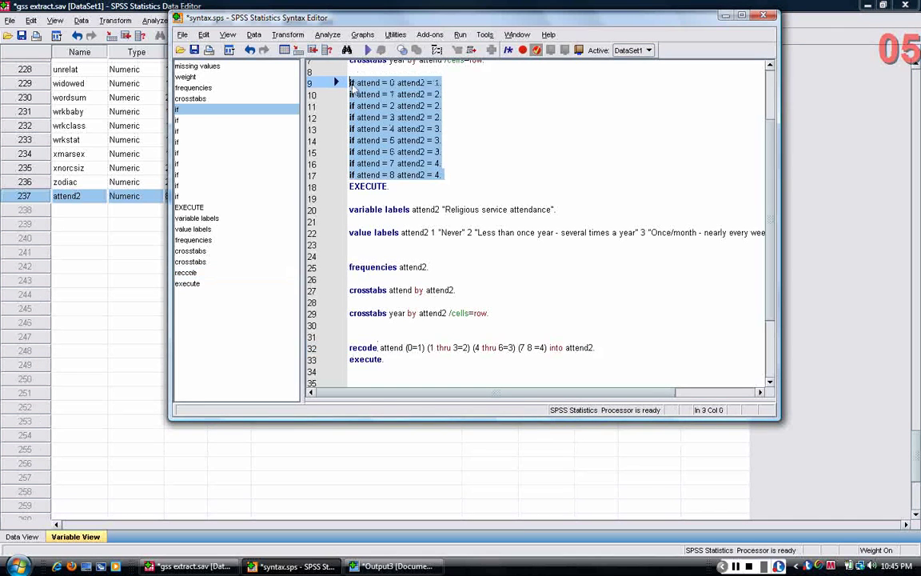
{"action": "left_click", "coordinate": [353, 82]}
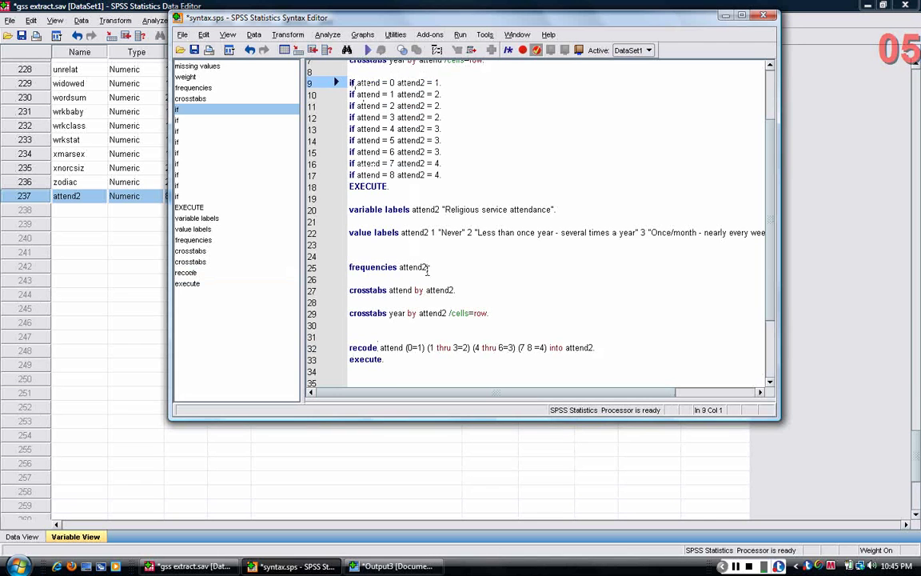
{"action": "left_click_drag", "start_coordinate": [349, 244], "coordinate": [348, 209]}
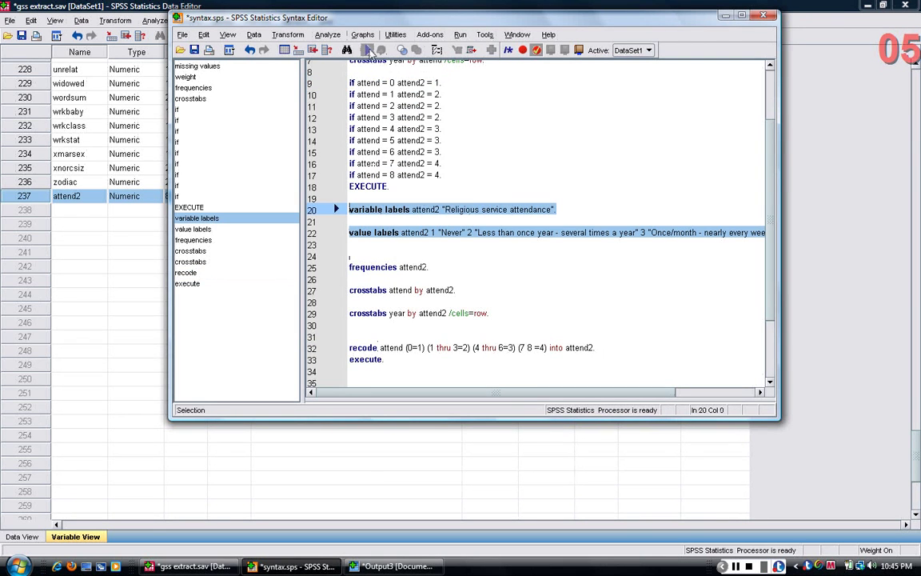
{"action": "left_click", "coordinate": [367, 50]}
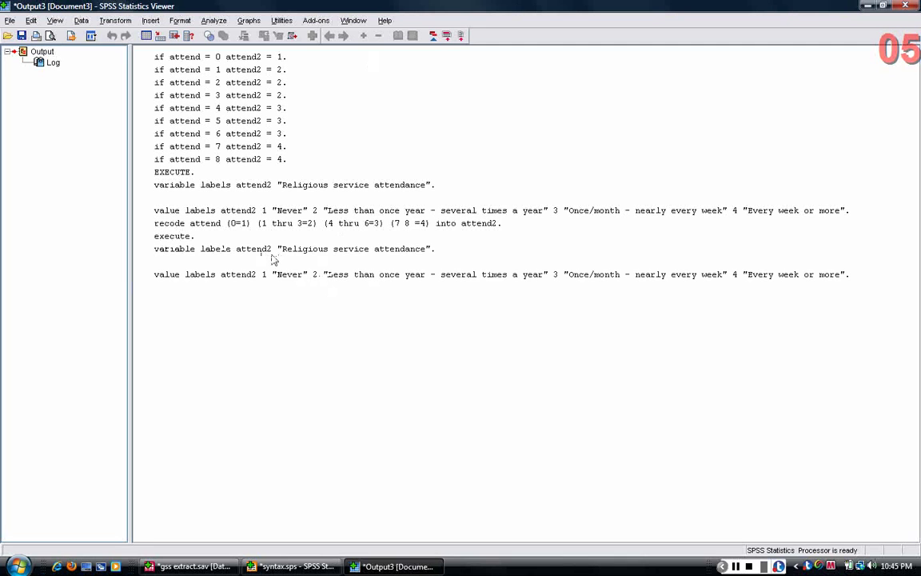
- Verify attend2's Religious service attendance label and four value labels in Variable View
{"action": "left_click", "coordinate": [213, 567]}
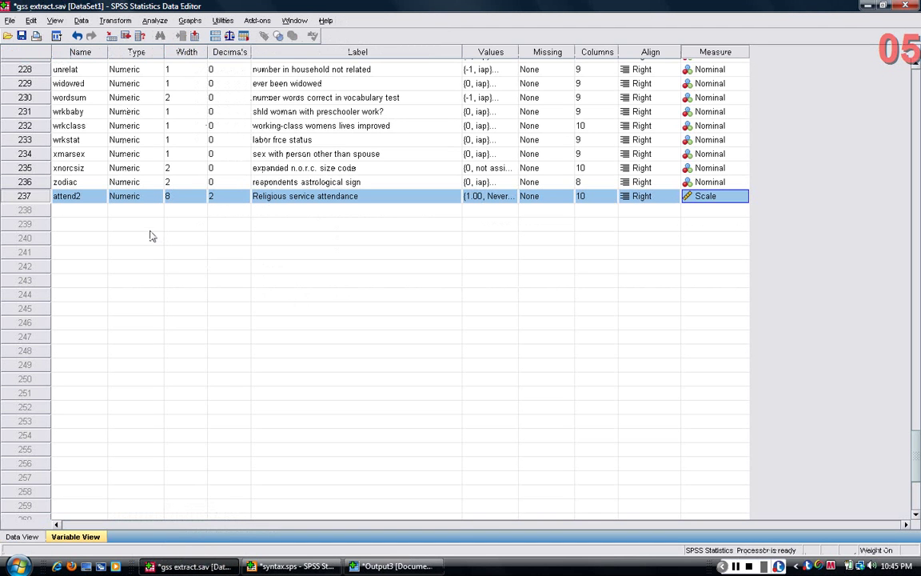
{"action": "left_click", "coordinate": [302, 200]}
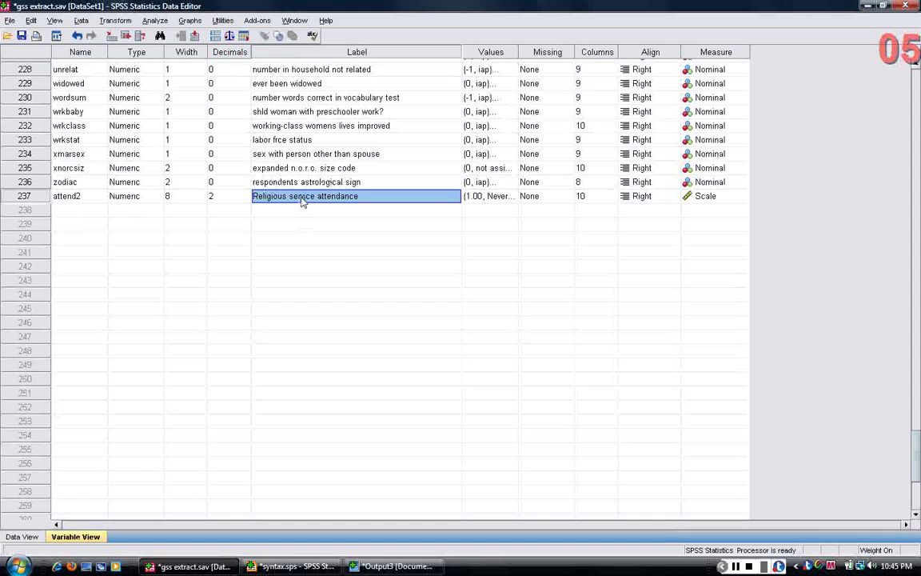
{"action": "left_click", "coordinate": [508, 202]}
{"action": "left_click", "coordinate": [509, 197]}
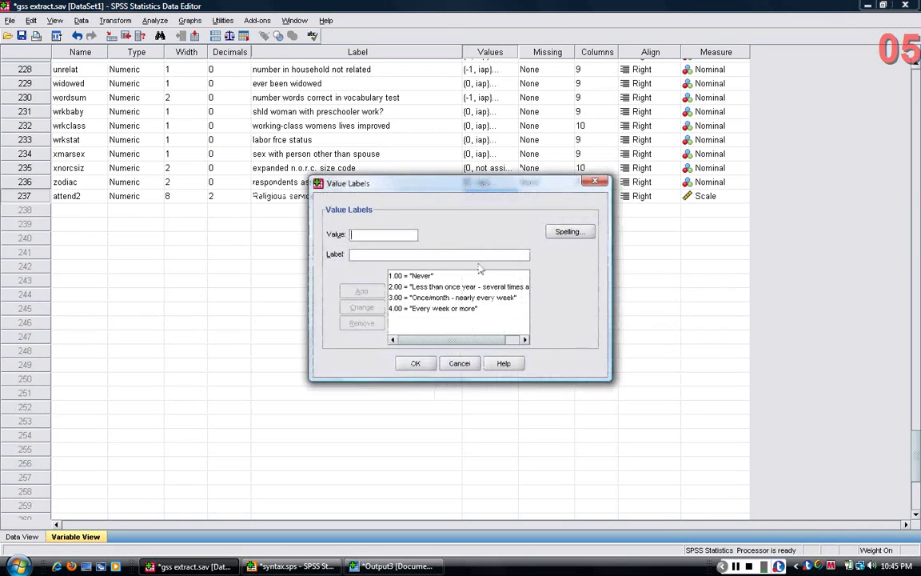
{"action": "left_click", "coordinate": [415, 364]}
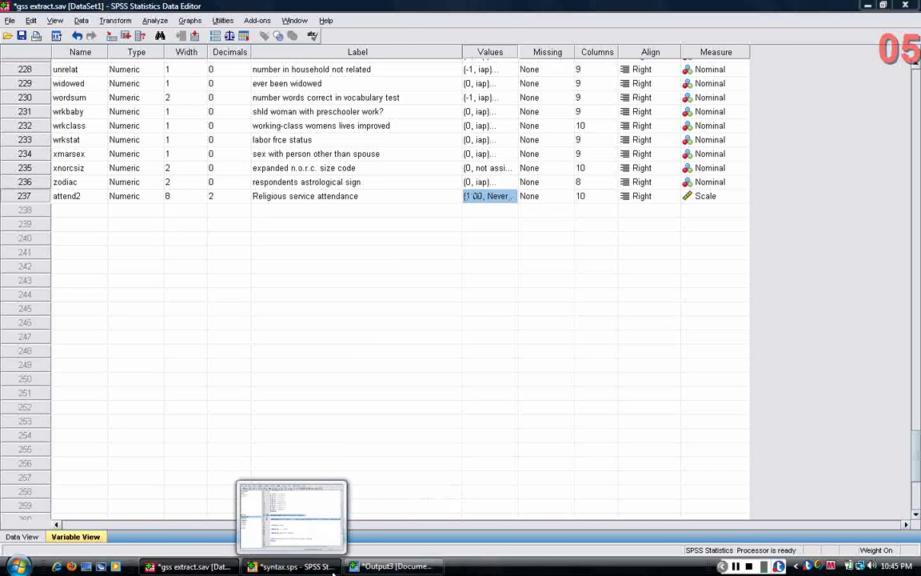
{"action": "left_click", "coordinate": [334, 570]}
- Run 'crosstabs year by attend2 /cells=row.' and view the resulting crosstabulation table
{"action": "scroll", "coordinate": [388, 320], "scroll_direction": "down", "scroll_amount": 3}
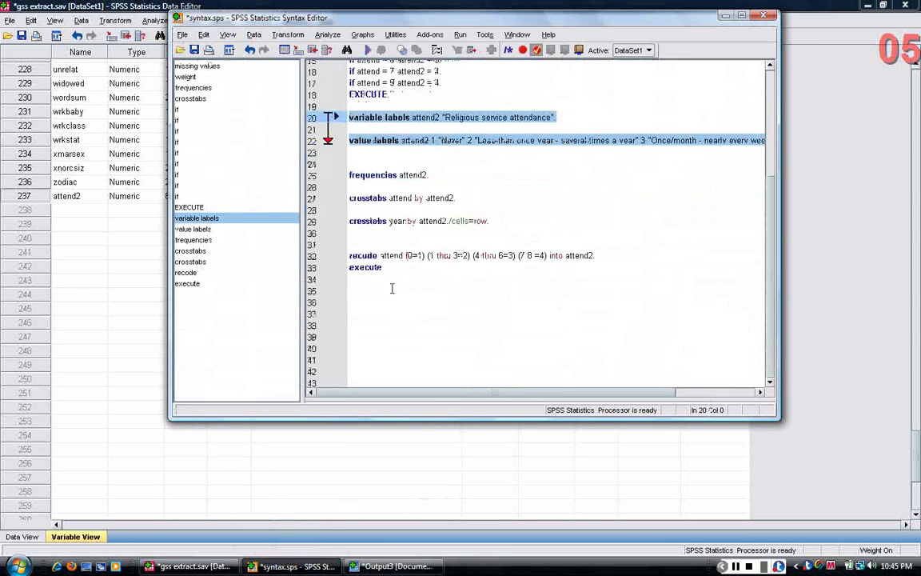
{"action": "triple_click", "coordinate": [388, 223]}
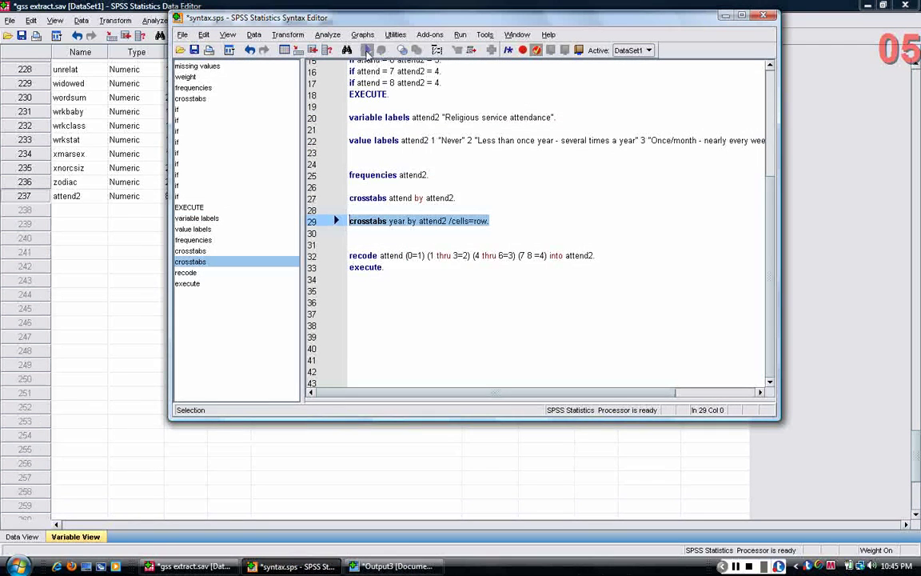
{"action": "left_click", "coordinate": [367, 50]}
{"action": "scroll", "coordinate": [379, 156], "scroll_direction": "down", "scroll_amount": 10}
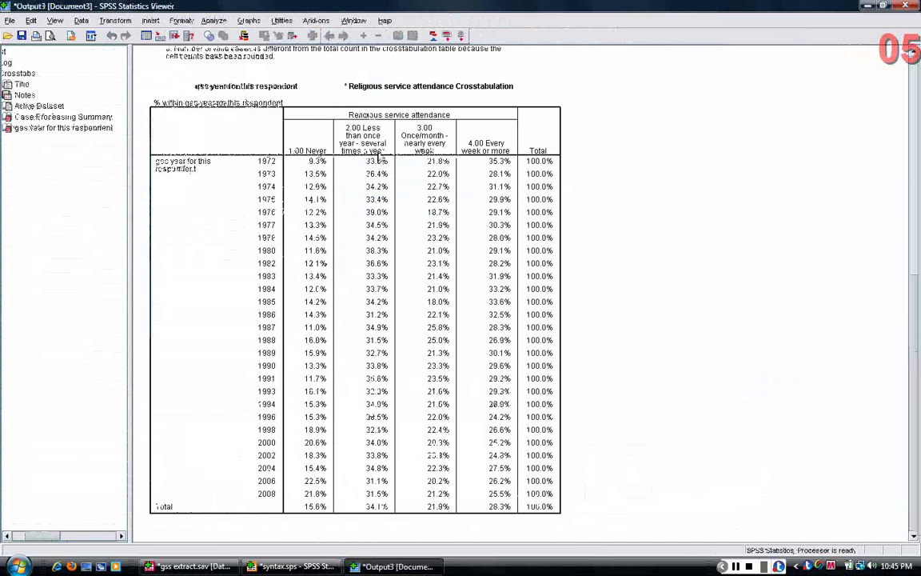
{"action": "left_click", "coordinate": [379, 246]}
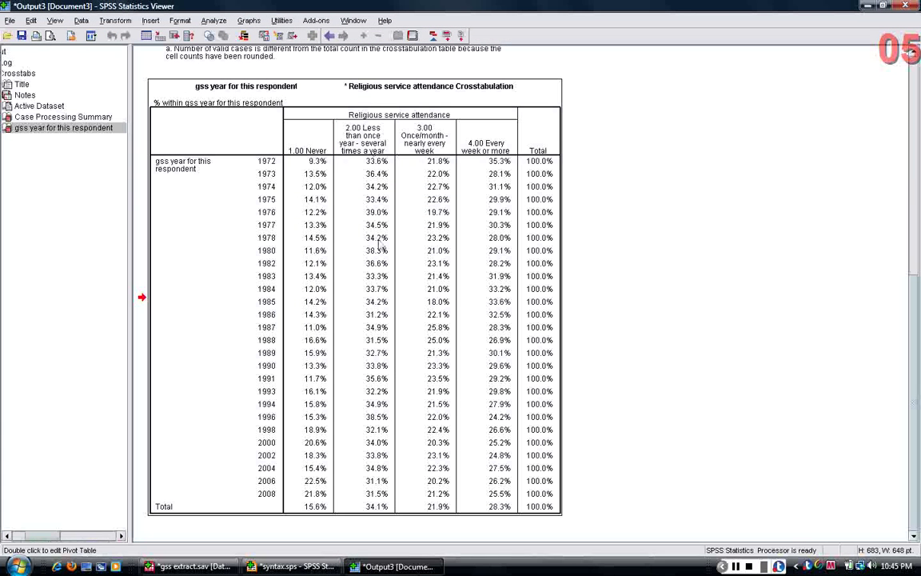